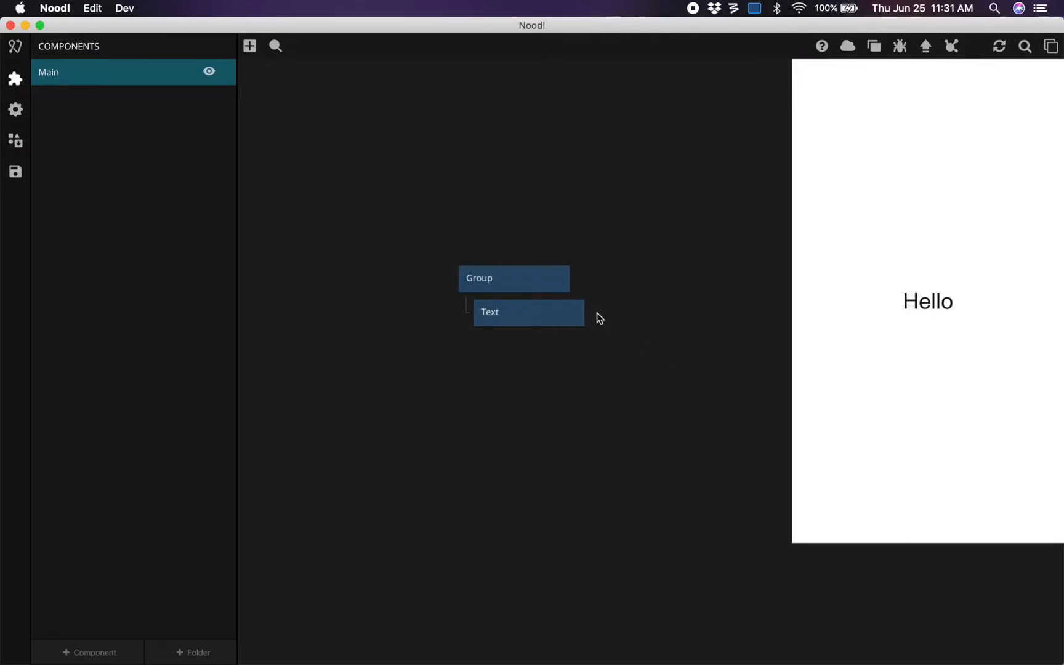
# Delete the Text node that shows "Hello" from the Main component.
pyautogui.click(541, 322)
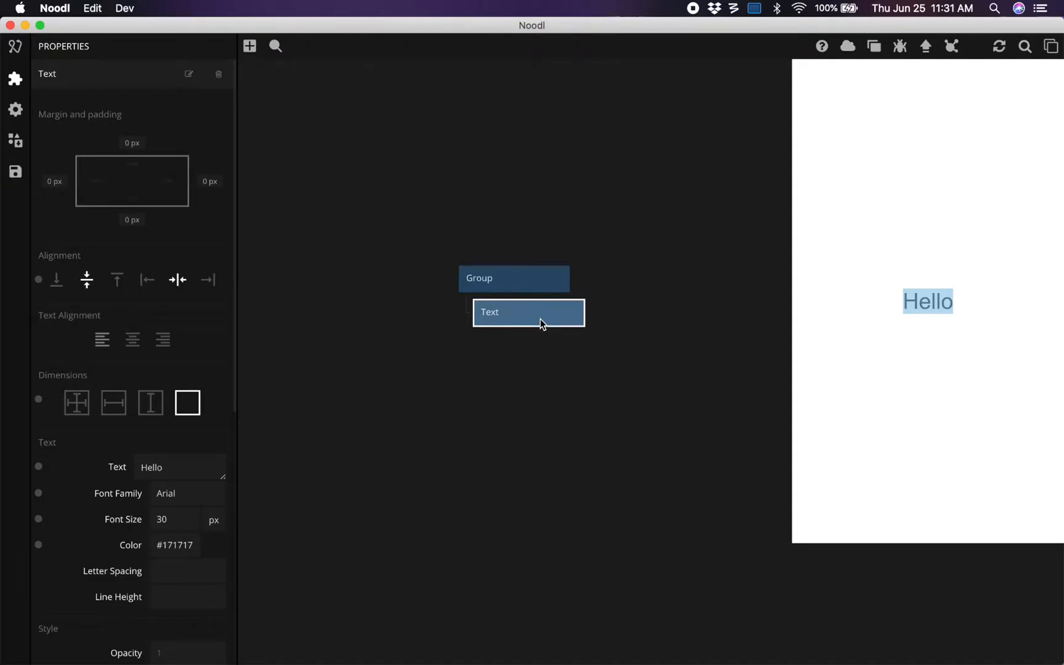
pyautogui.press('Delete')
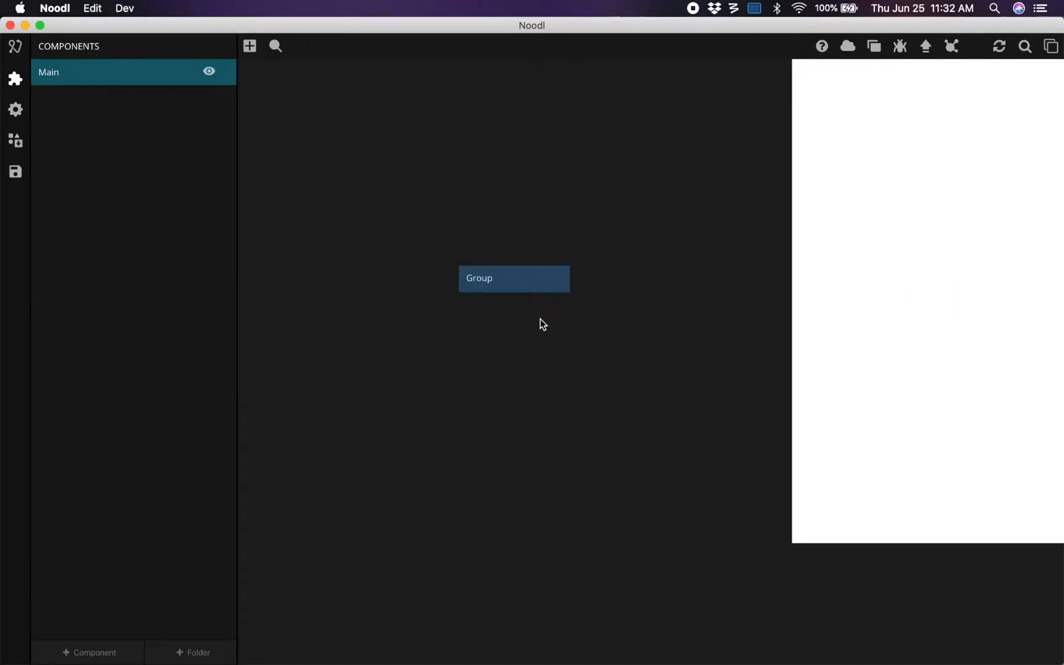
# Set the root Group's background color to #ccc.
pyautogui.click(518, 277)
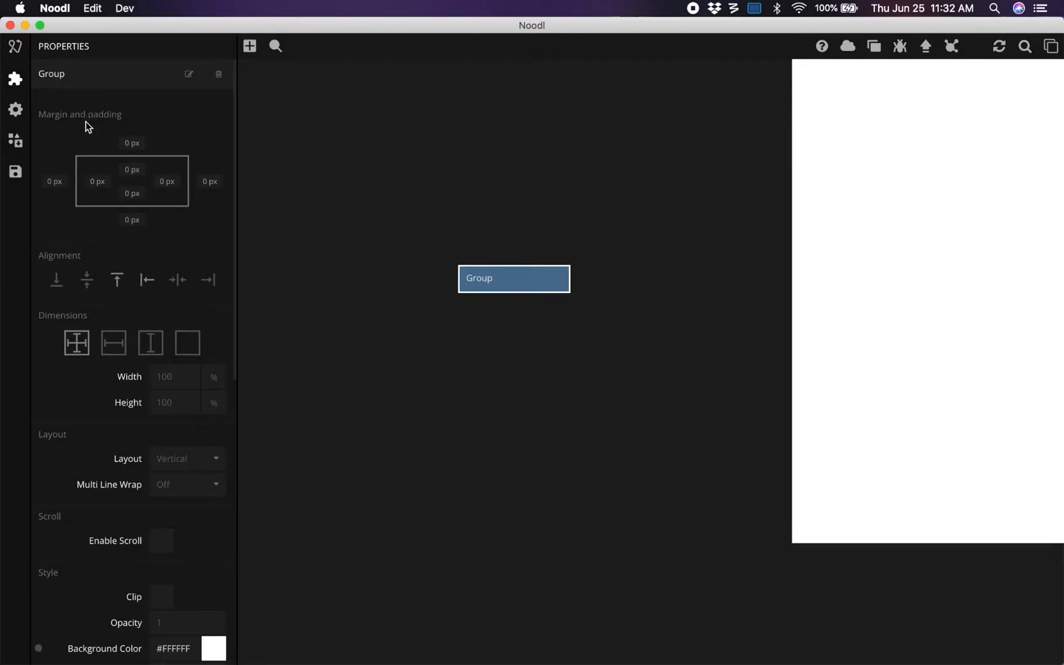
pyautogui.scroll(-5, 95, 430)
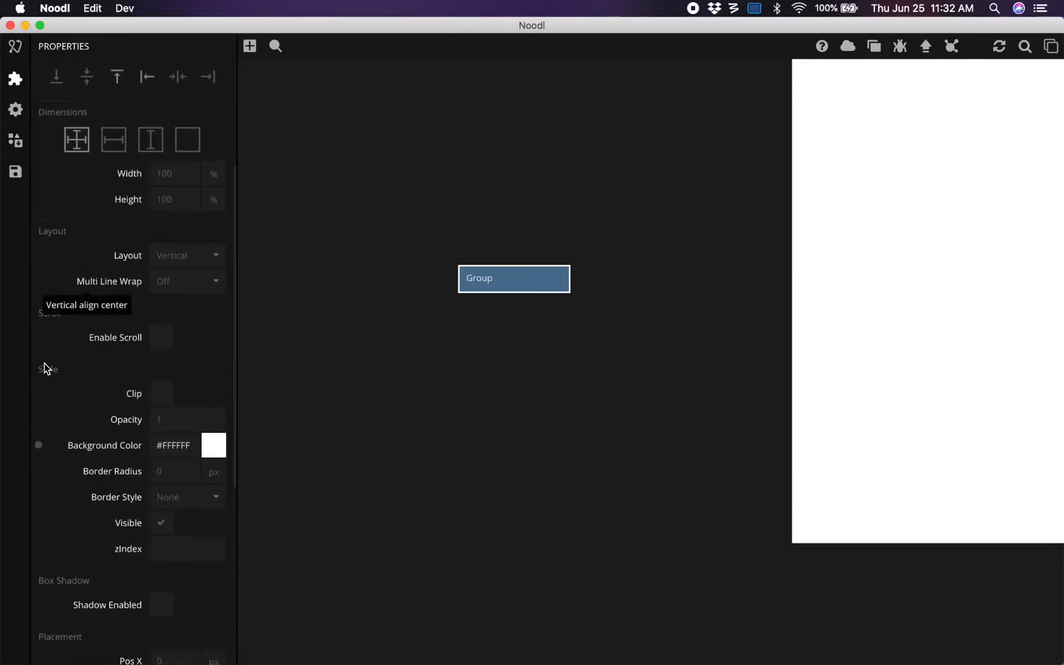
pyautogui.click(193, 444)
pyautogui.press('BackSpace')
pyautogui.press('BackSpace')
pyautogui.press('BackSpace')
pyautogui.press('BackSpace')
pyautogui.press('BackSpace')
pyautogui.press('BackSpace')
pyautogui.write('ccc')
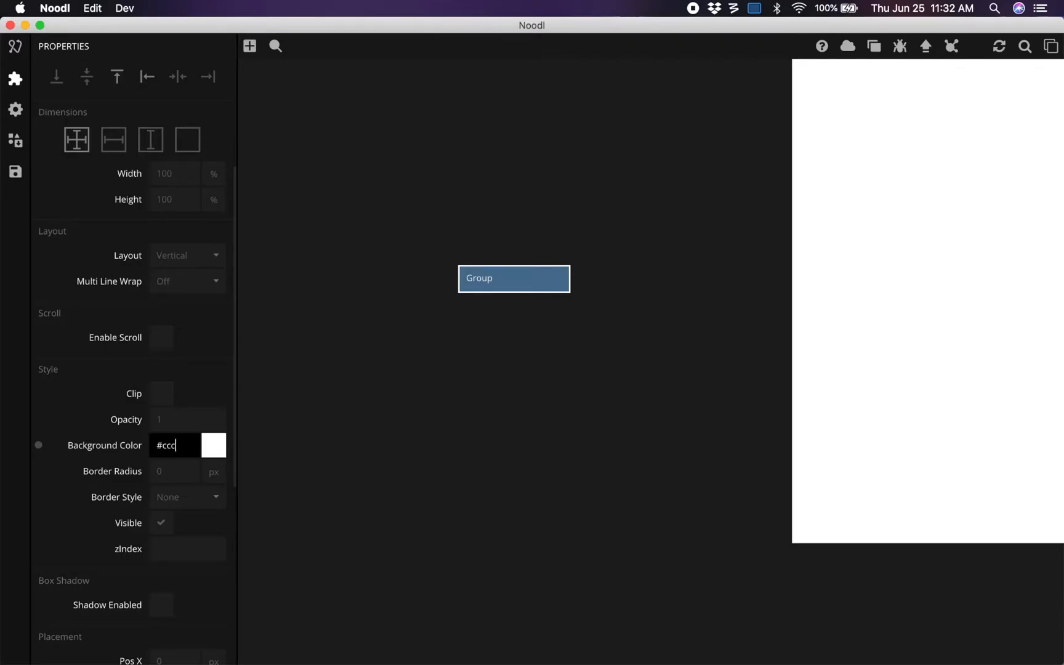
pyautogui.click(503, 404)
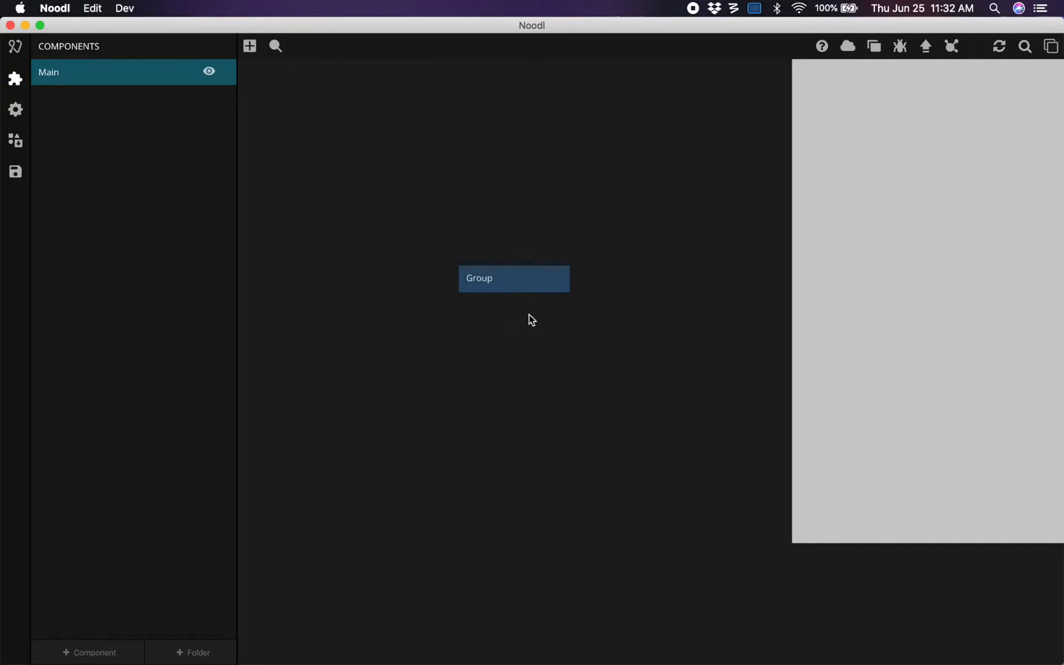
# Add a new Group node as a child of the root Group.
pyautogui.rightClick(521, 281)
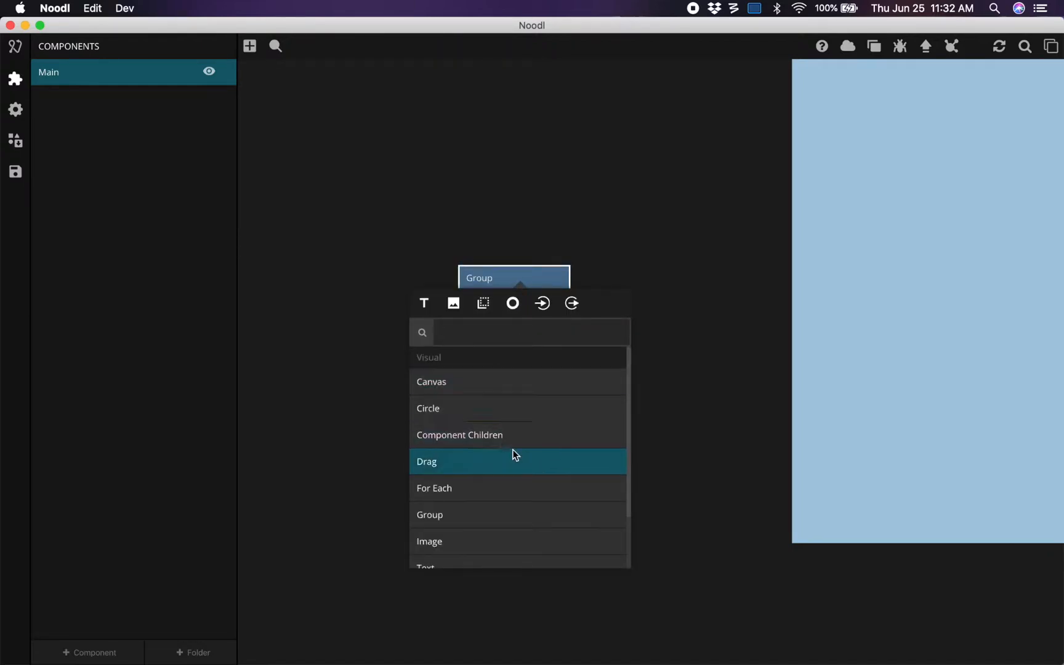
pyautogui.scroll(-3, 512, 450)
pyautogui.scroll(3, 514, 454)
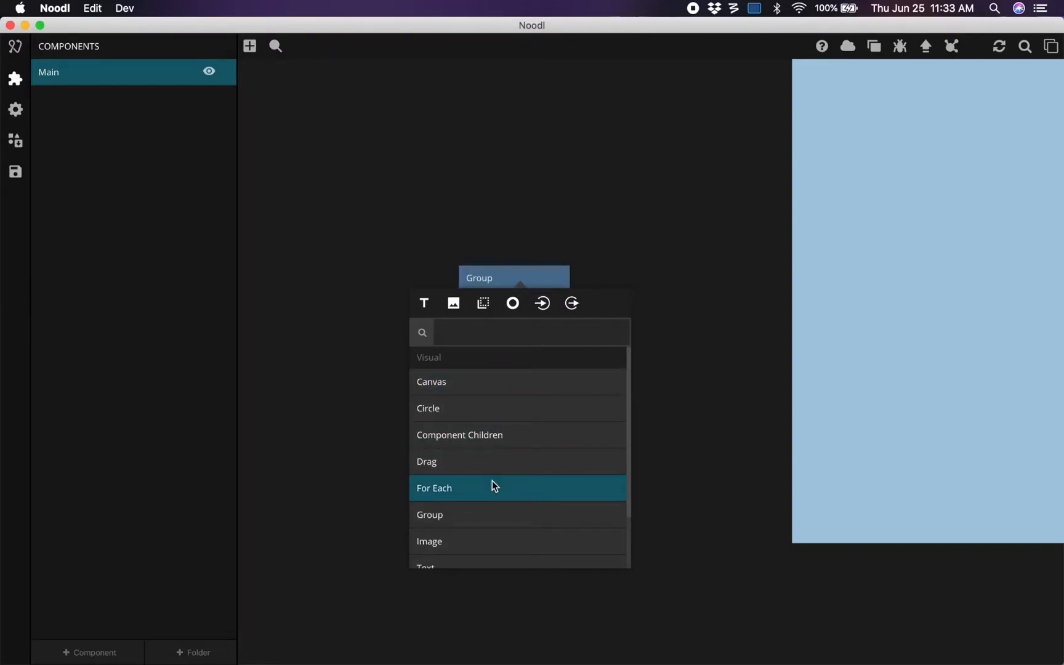
pyautogui.click(456, 514)
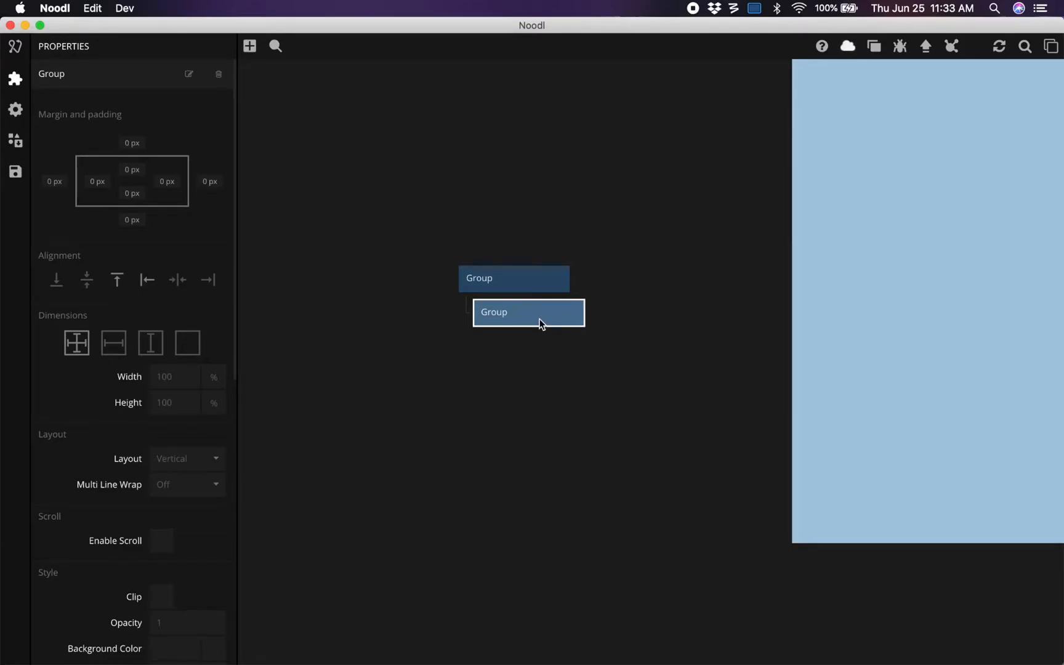
# Add an Image node and a Text node as children of the nested Group.
pyautogui.click(541, 323)
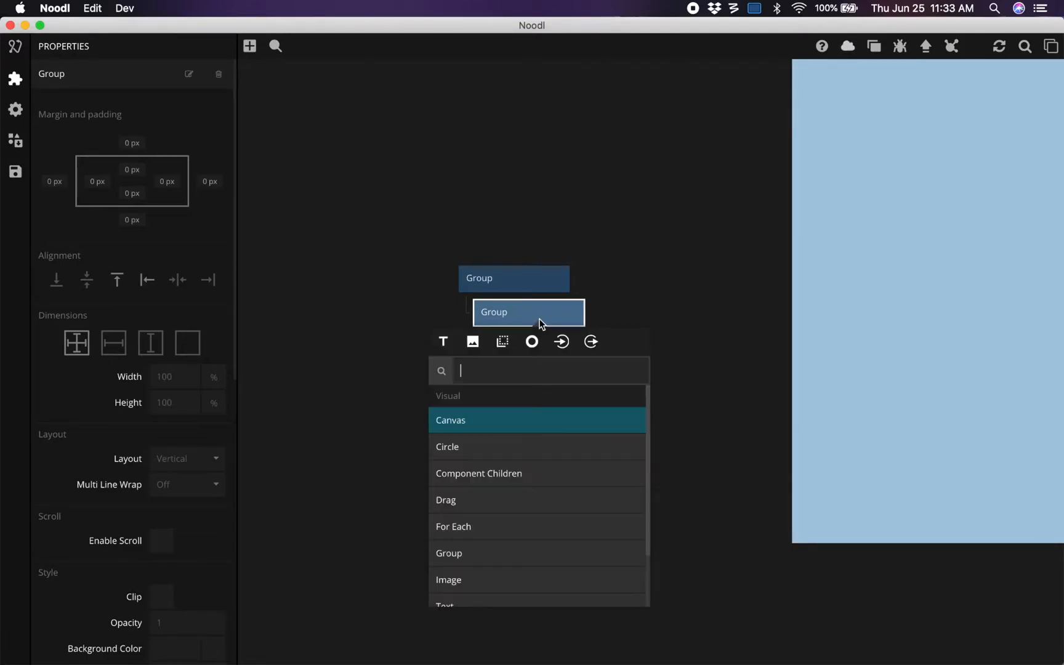
pyautogui.write('image')
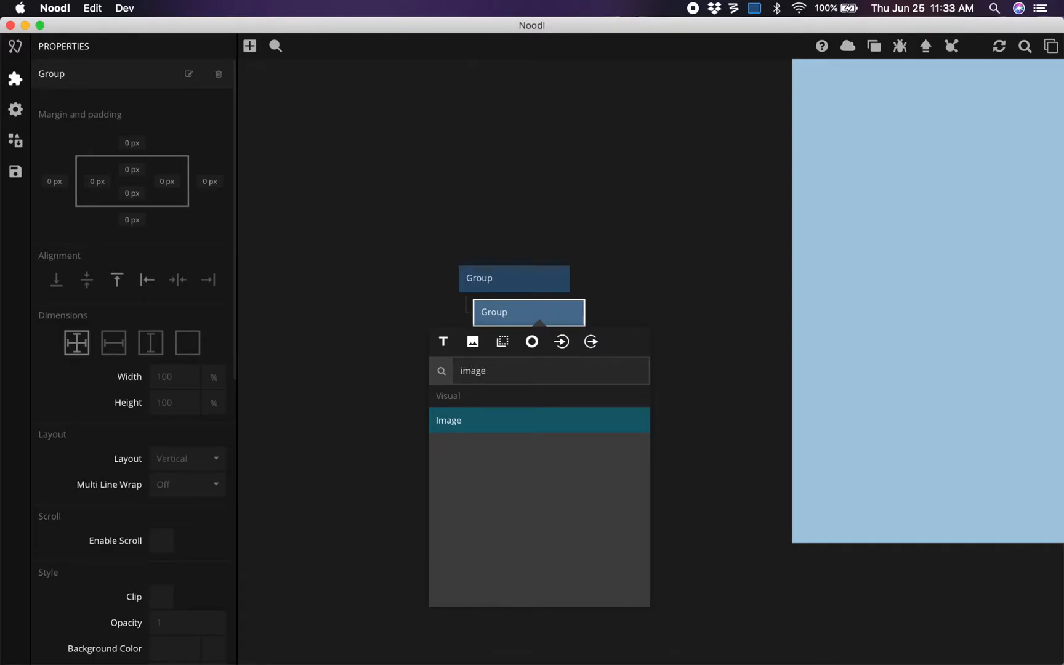
pyautogui.press('Return')
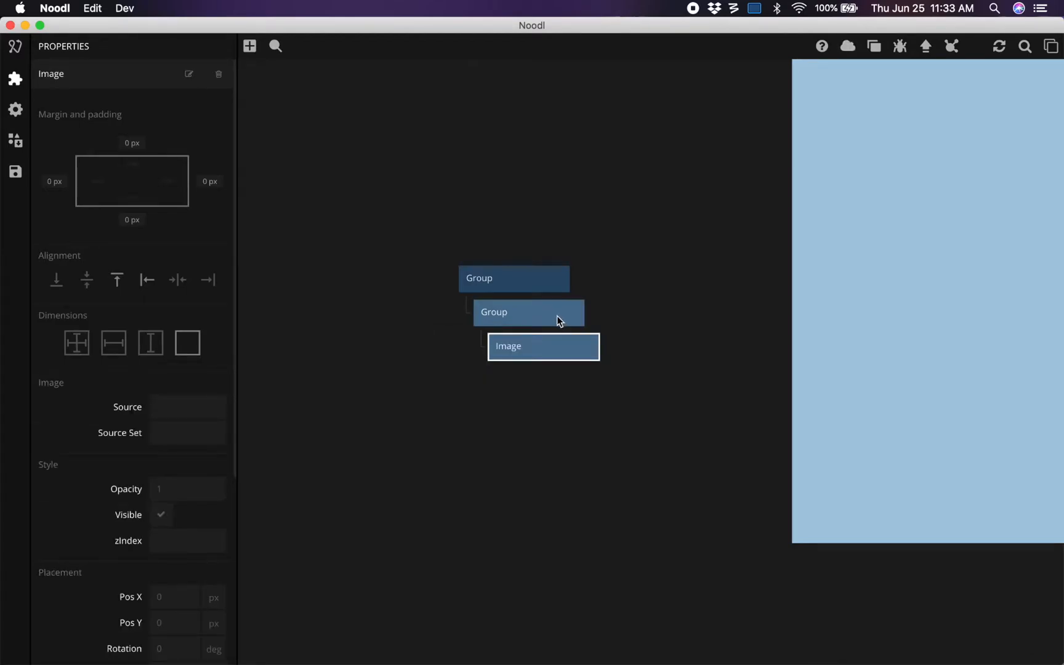
pyautogui.click(557, 316)
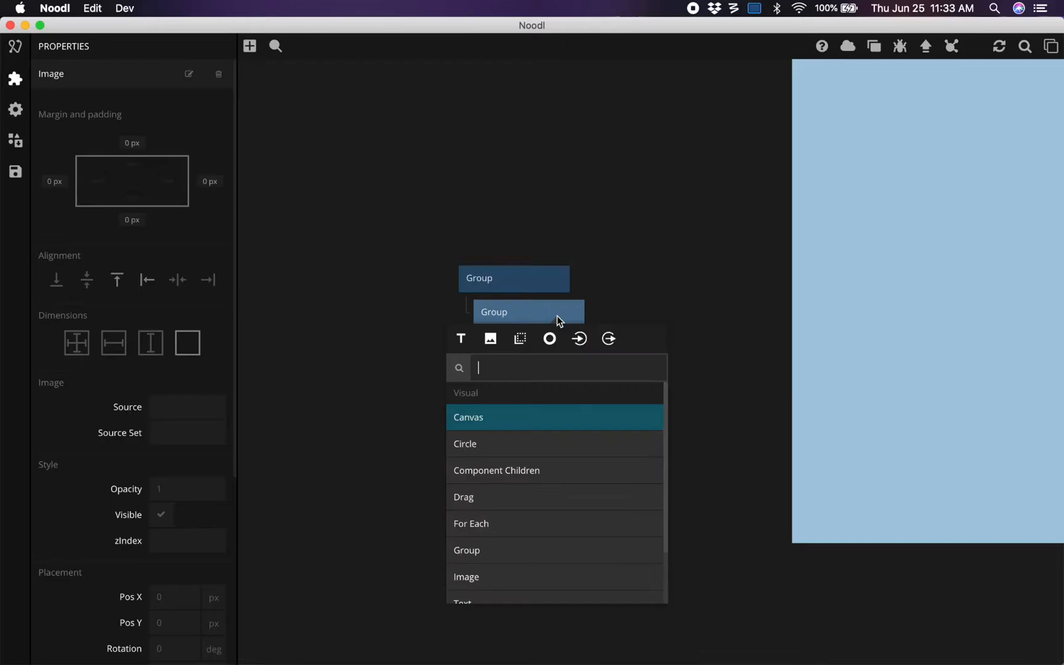
pyautogui.write('text')
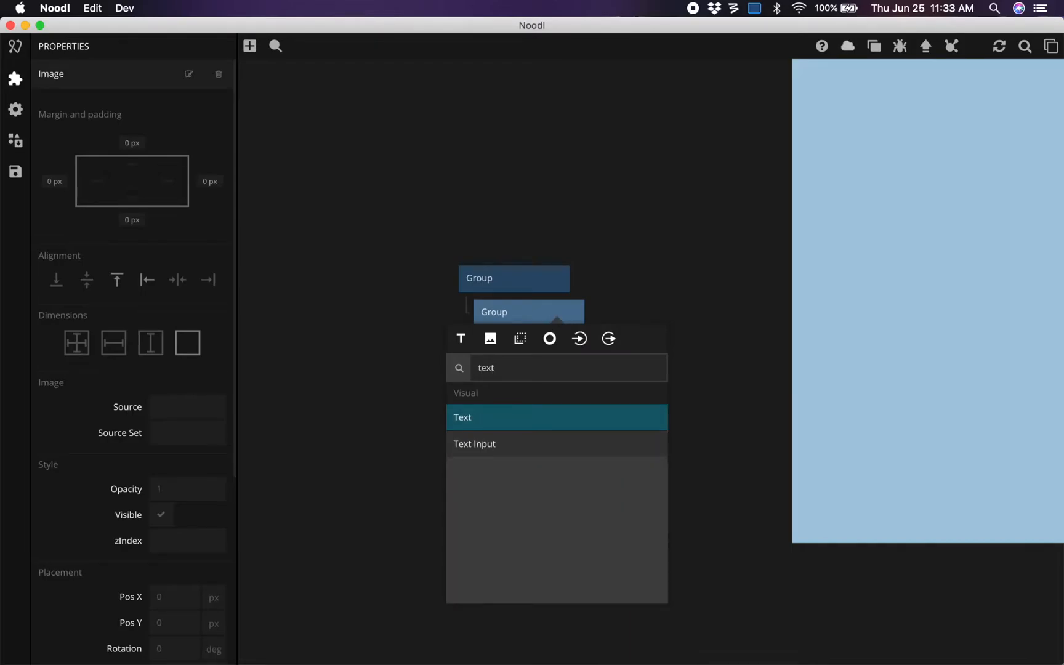
pyautogui.press('Return')
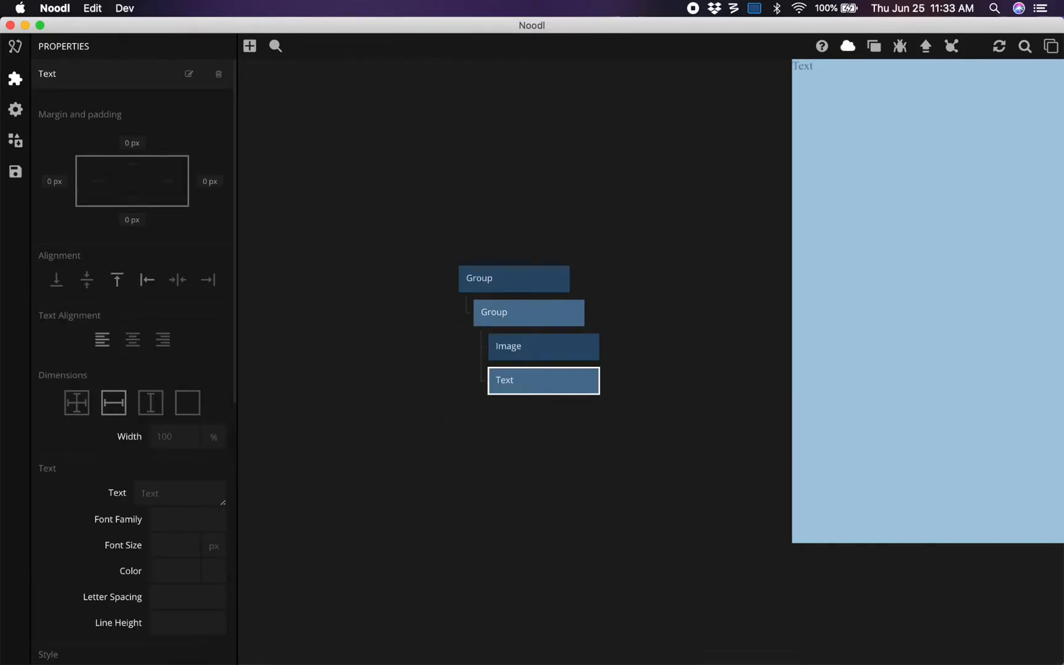
# Set the nested Group's dimensions to explicit width with content height, and its background color to white.
pyautogui.click(542, 314)
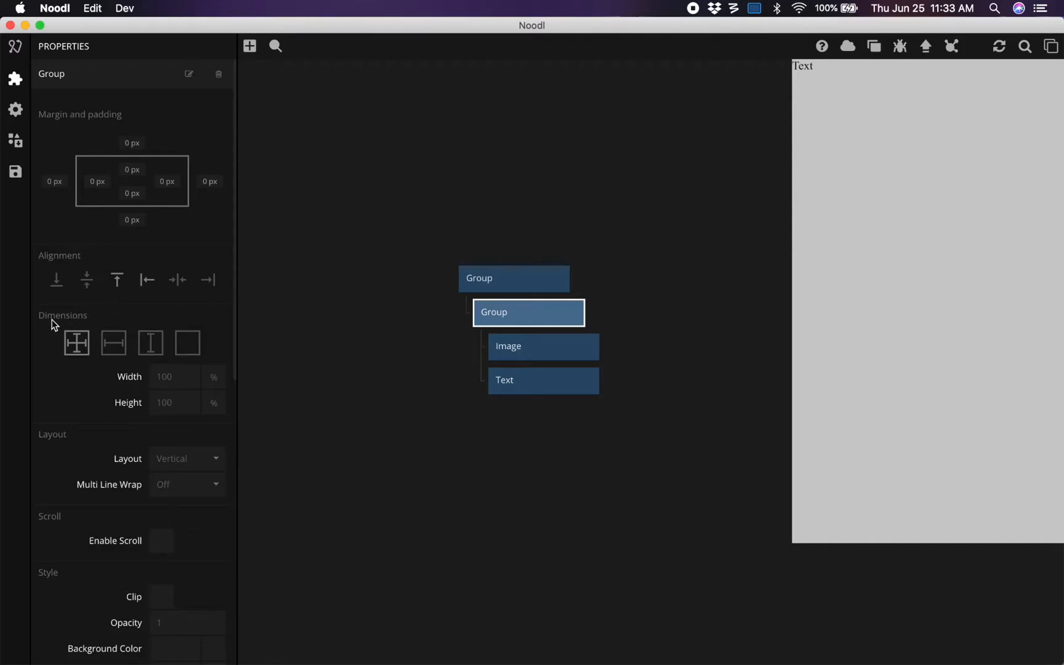
pyautogui.click(113, 348)
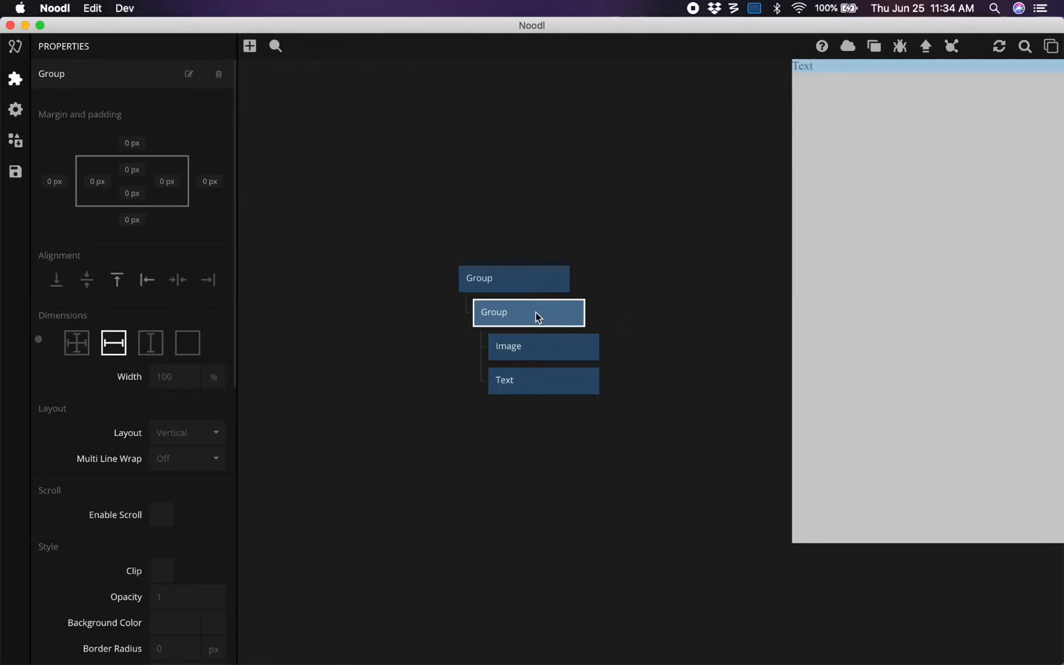
pyautogui.scroll(-3, 86, 484)
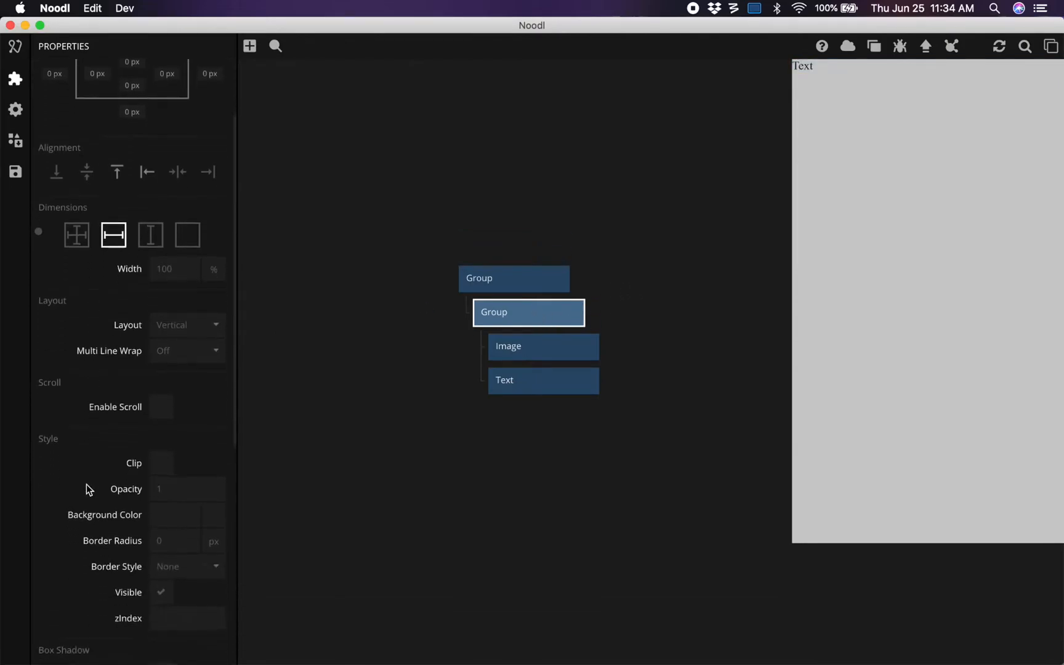
pyautogui.scroll(-1, 86, 484)
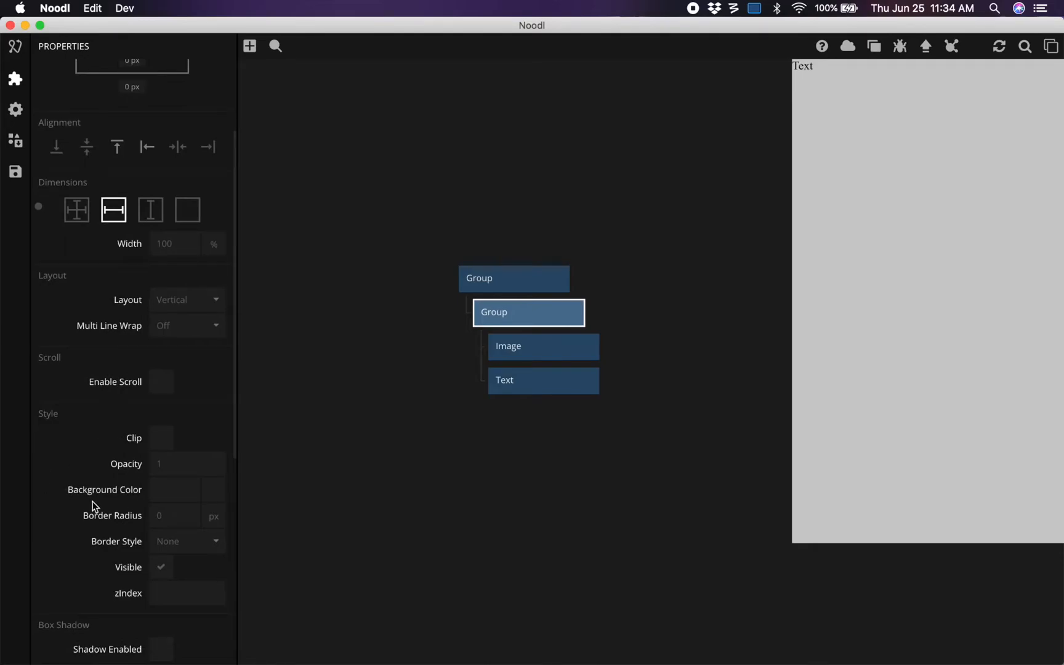
pyautogui.click(169, 490)
pyautogui.write('white')
pyautogui.press('Return')
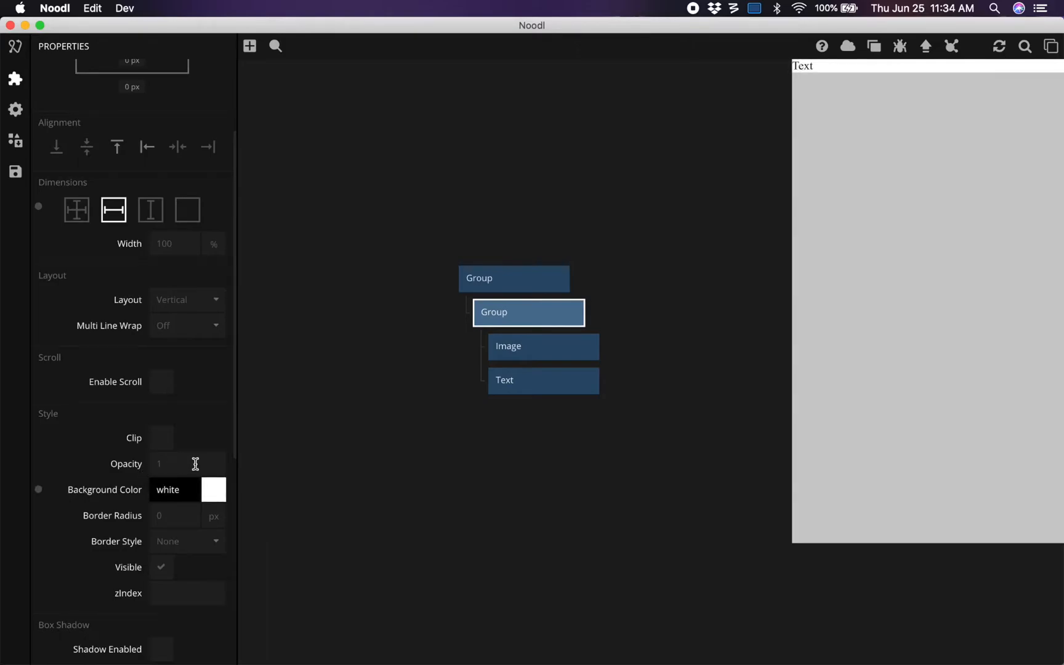
# Set the nested Group's padding to 8 px on all four sides.
pyautogui.scroll(5, 142, 361)
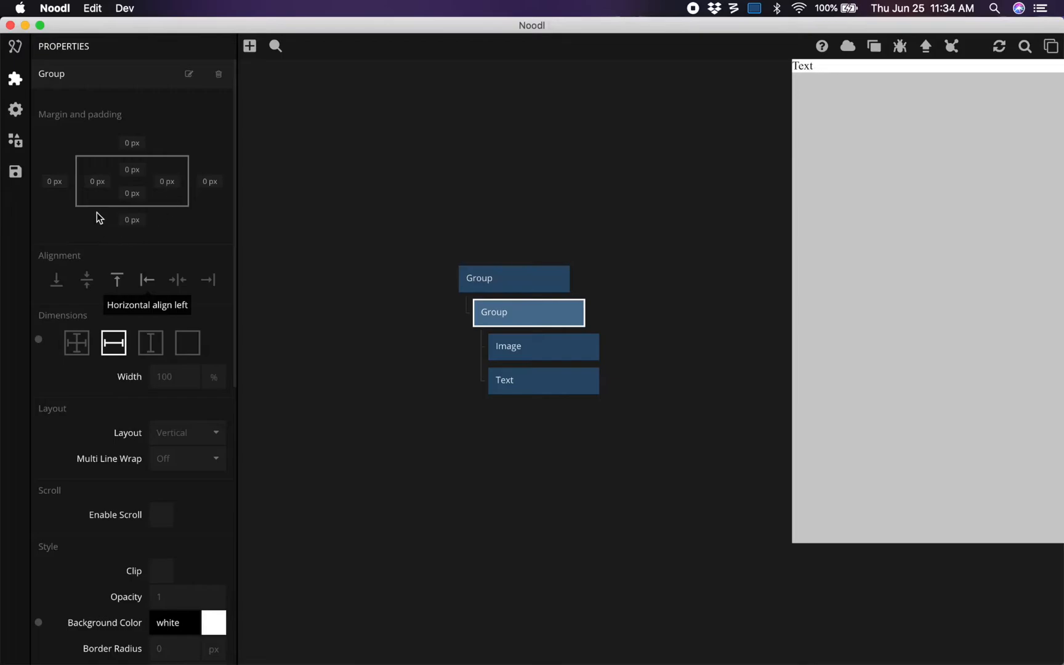
pyautogui.click(129, 170)
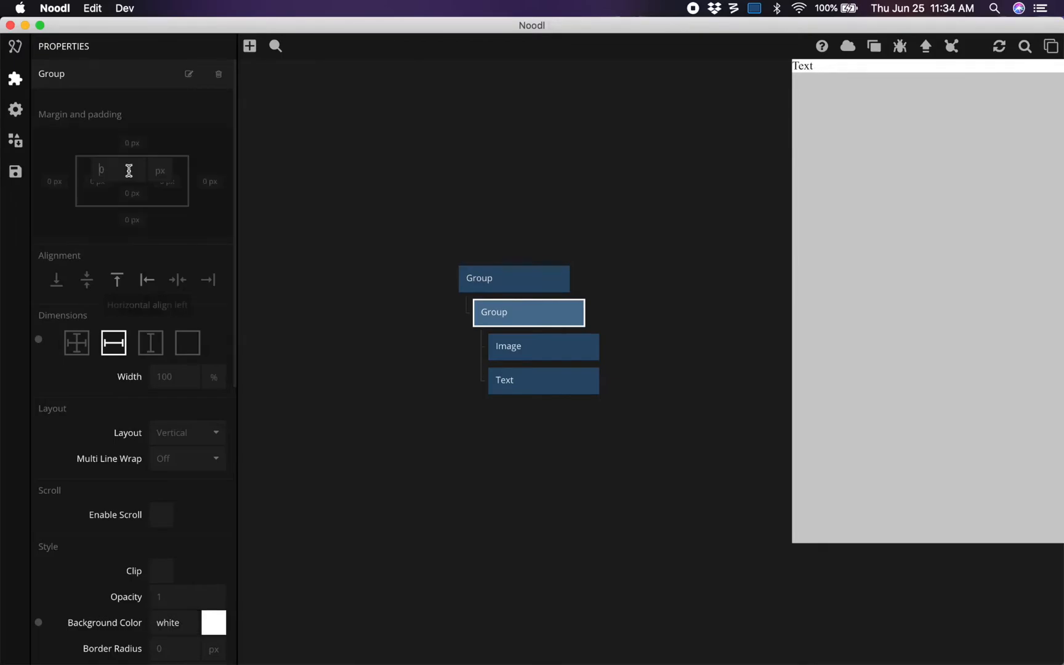
pyautogui.write('8')
pyautogui.press('Return')
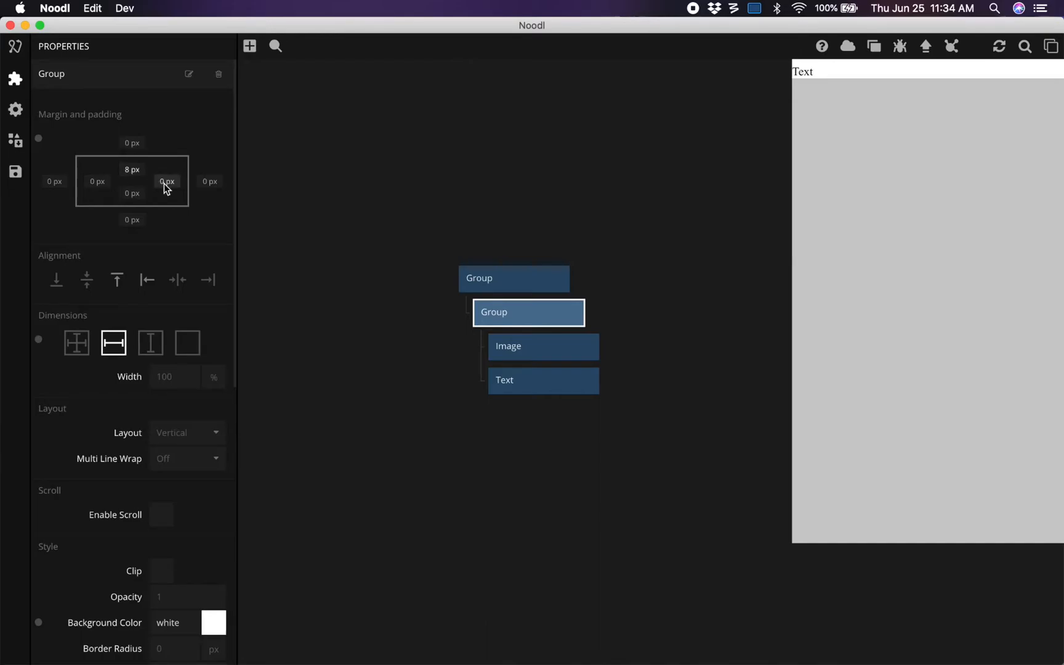
pyautogui.moveTo(164, 181); pyautogui.dragTo(164, 166)
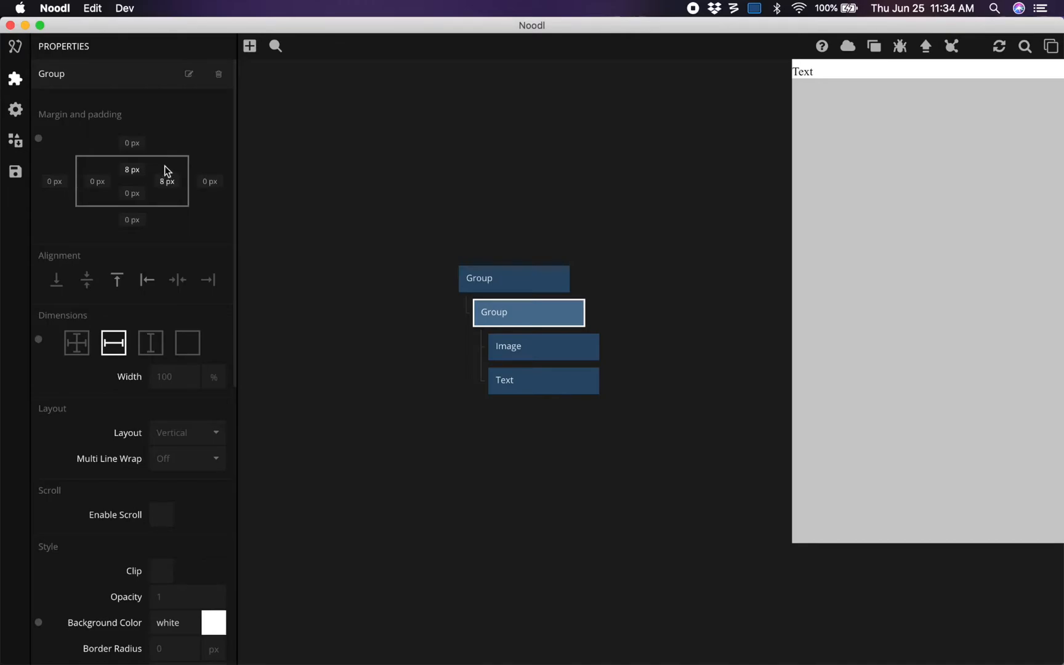
pyautogui.click(131, 195)
pyautogui.write('8')
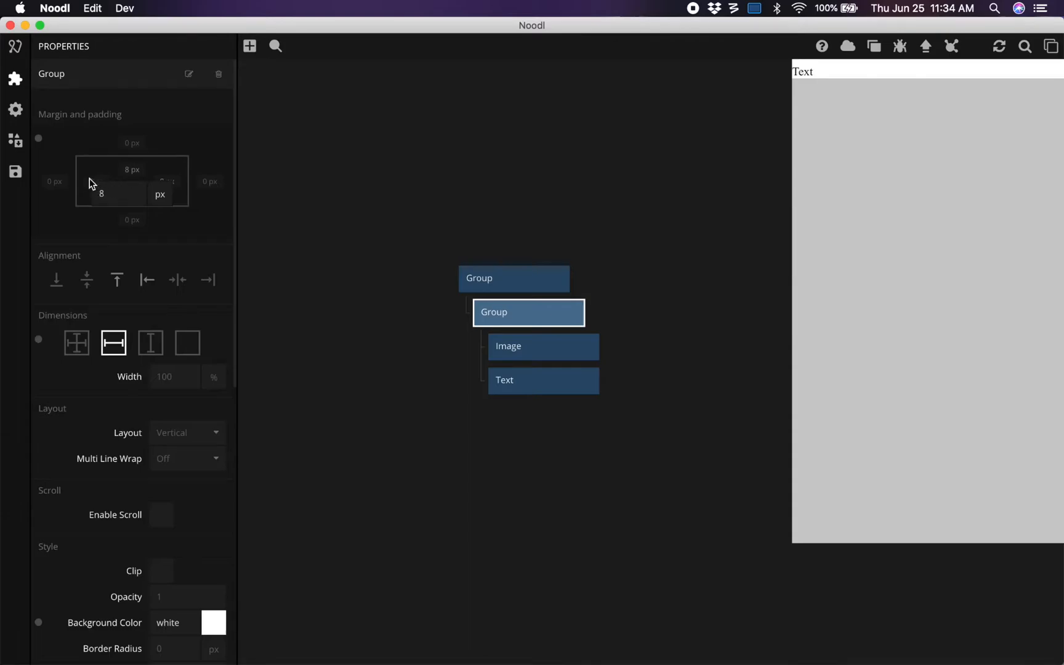
pyautogui.press('Return')
pyautogui.click(90, 181)
pyautogui.press('Return')
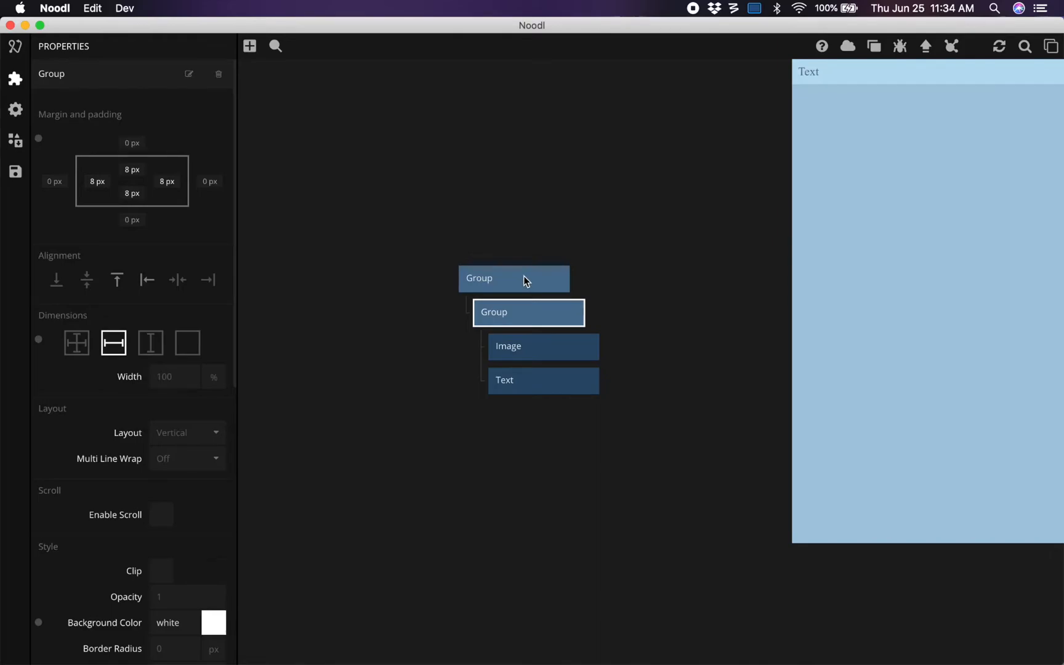
# Set the root Group's padding to 10 px on all four sides.
pyautogui.click(524, 281)
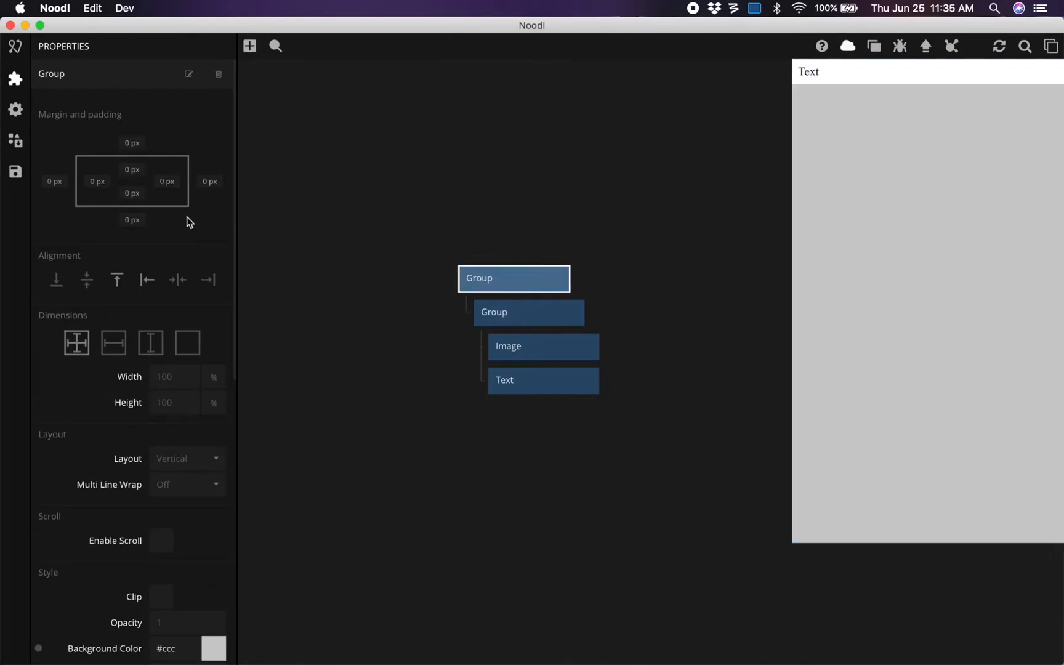
pyautogui.click(126, 172)
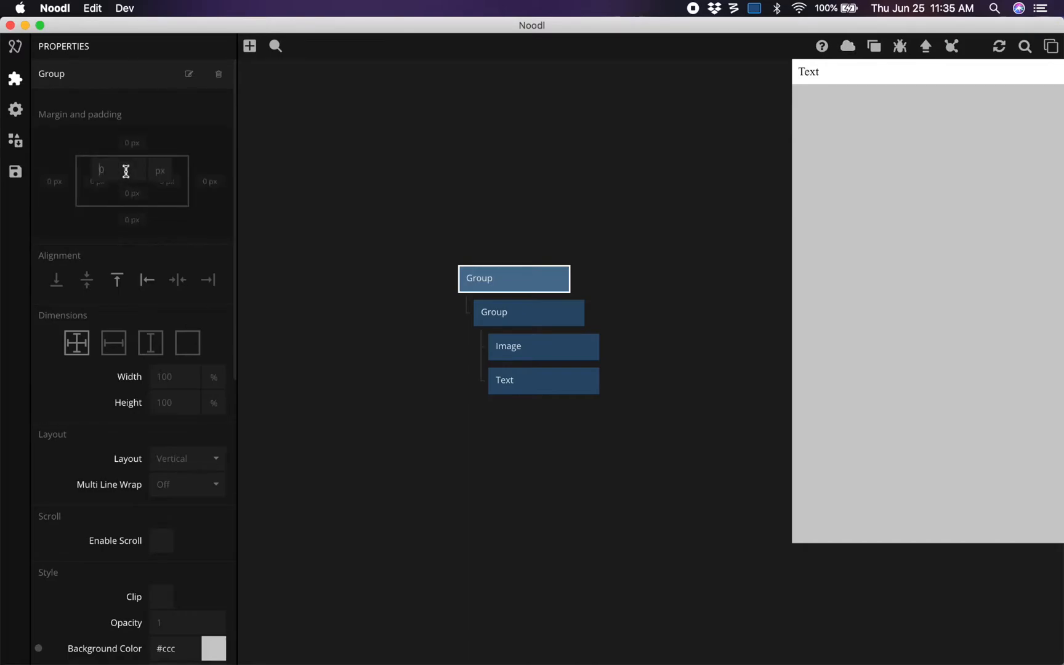
pyautogui.write('10')
pyautogui.press('Return')
pyautogui.click(96, 181)
pyautogui.press('BackSpace')
pyautogui.write('10')
pyautogui.press('Return')
pyautogui.click(159, 180)
pyautogui.write('10')
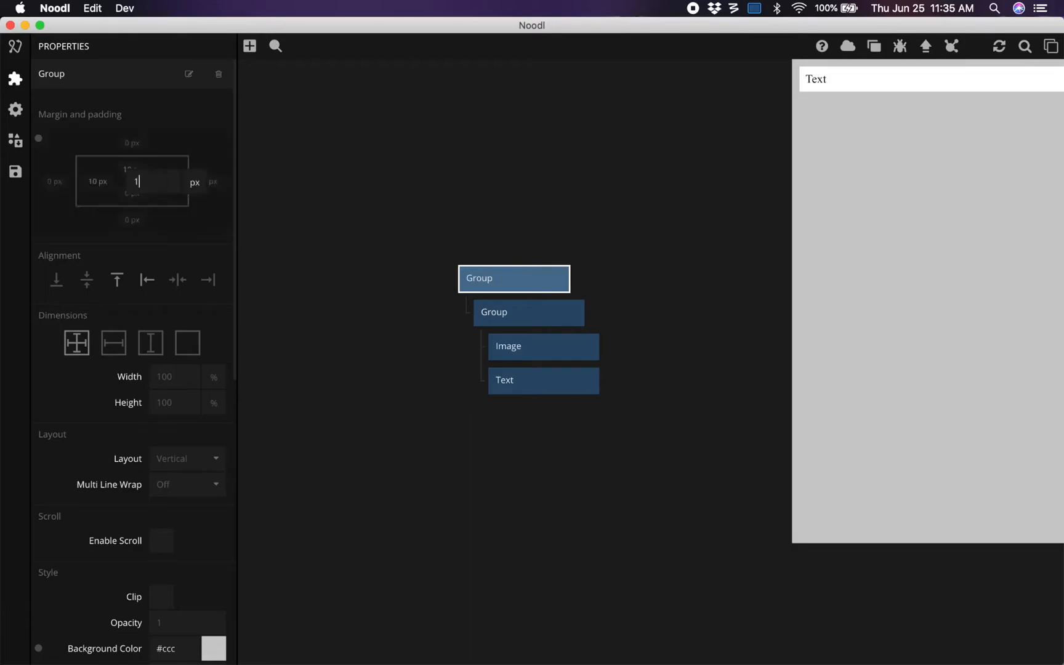
pyautogui.press('Return')
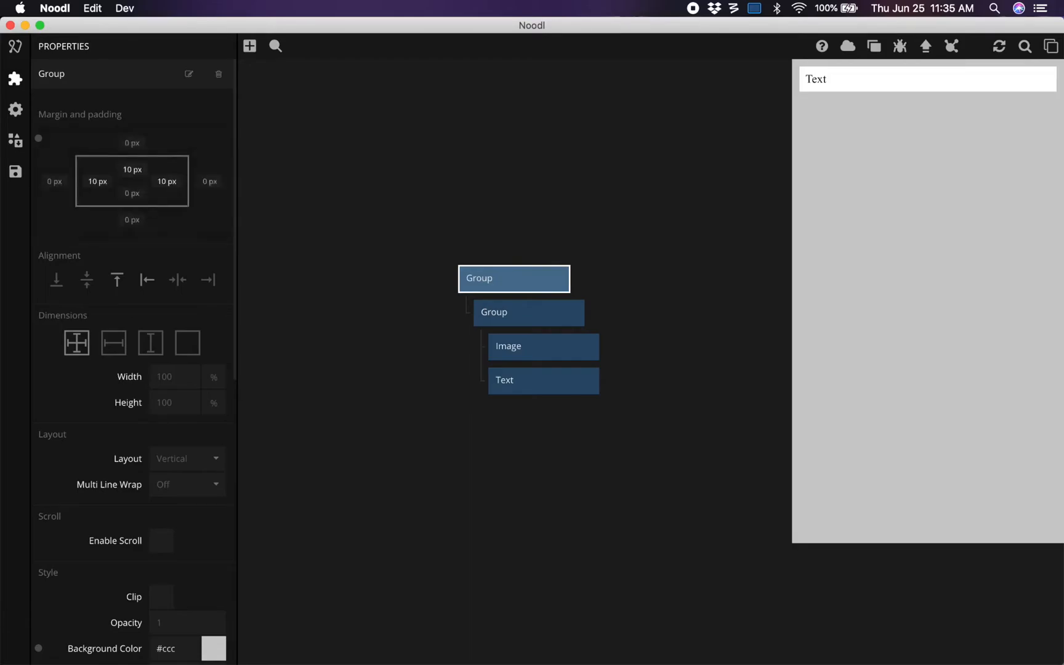
pyautogui.click(136, 189)
pyautogui.write('10')
pyautogui.press('Return')
# Round the nested Group's corners with a border radius of 5 px.
pyautogui.click(545, 314)
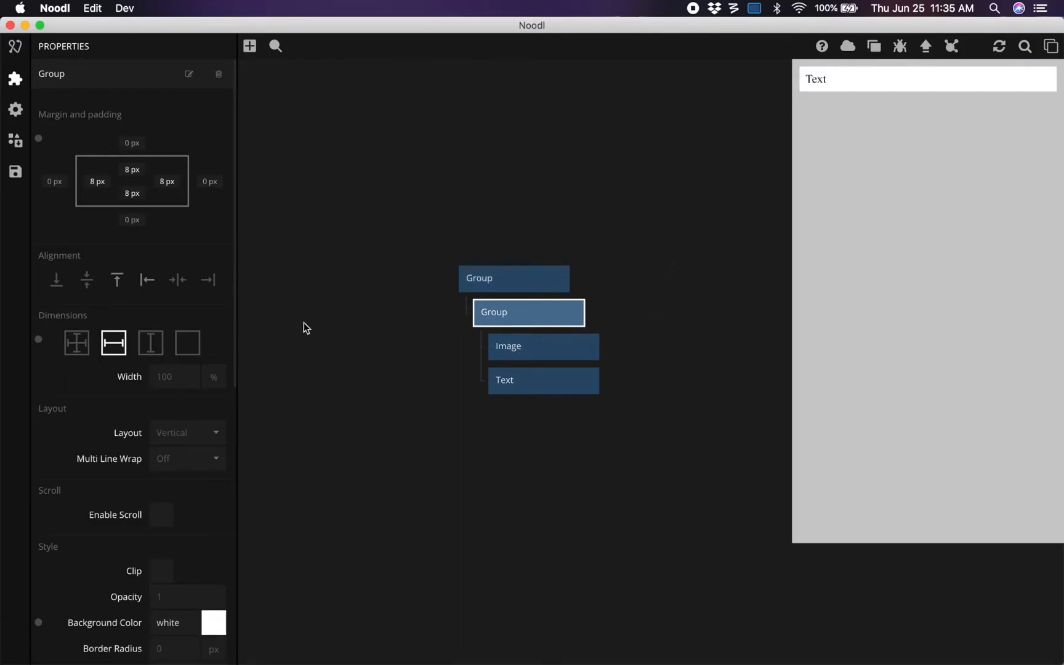
pyautogui.scroll(-3, 91, 506)
pyautogui.scroll(-2, 91, 508)
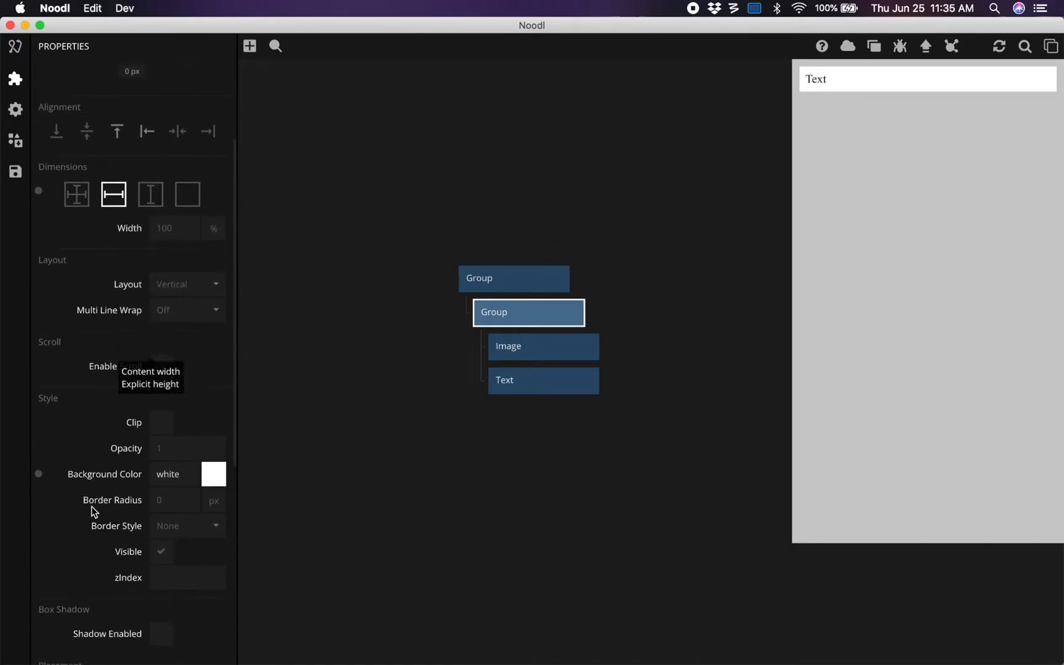
pyautogui.click(165, 501)
pyautogui.press('BackSpace')
pyautogui.write('5')
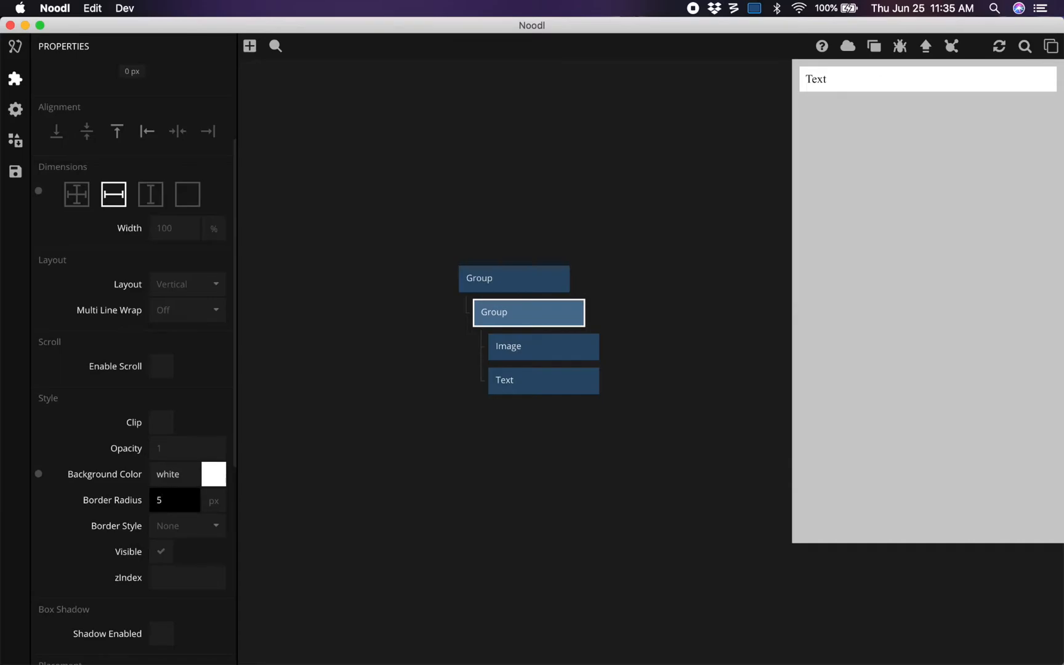
pyautogui.press('Return')
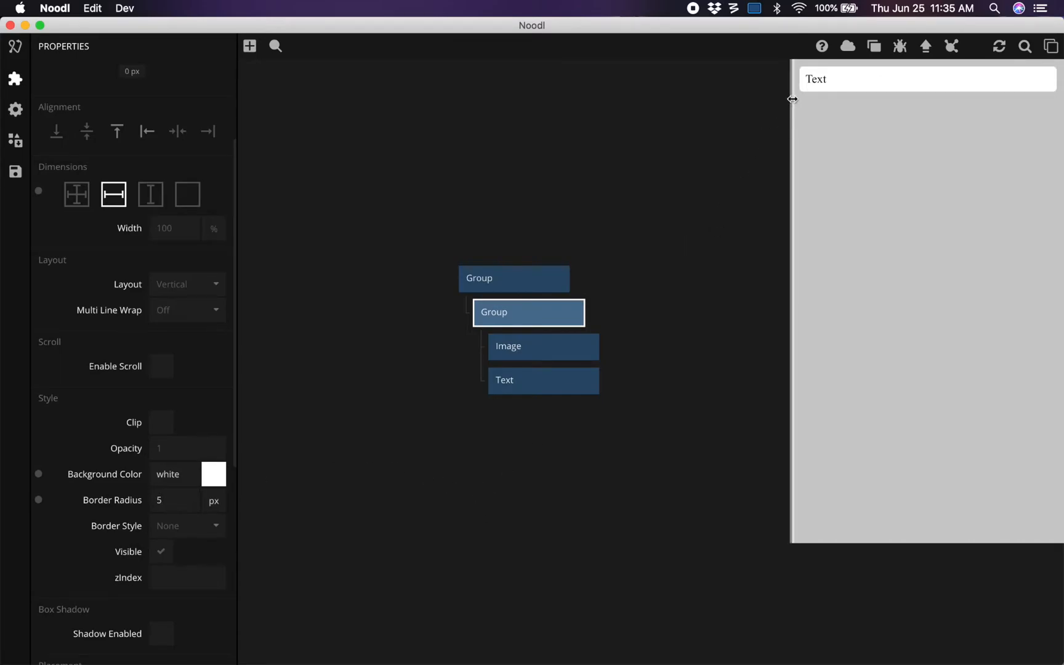
# Enable the box shadow on the nested Group, keeping its default shadow settings.
pyautogui.scroll(-3, 140, 543)
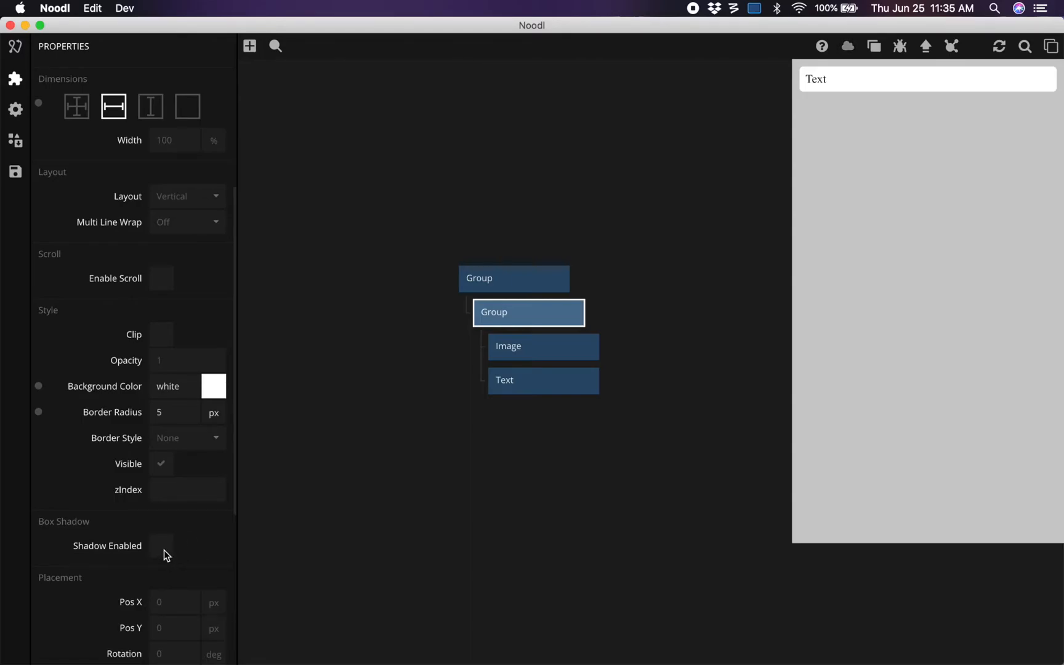
pyautogui.click(163, 547)
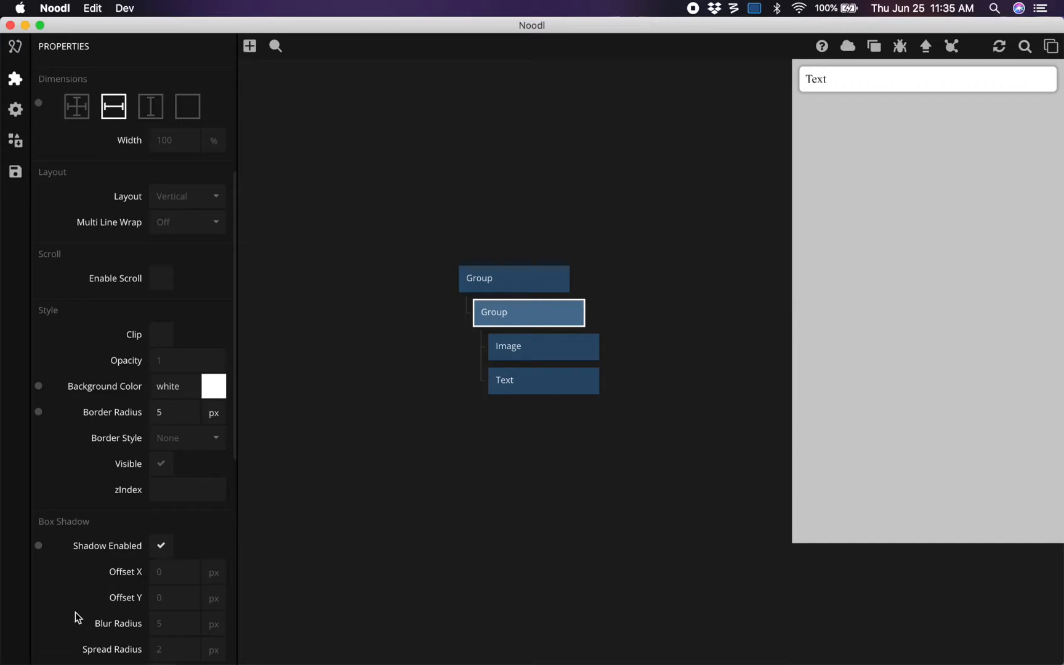
pyautogui.scroll(-2, 75, 612)
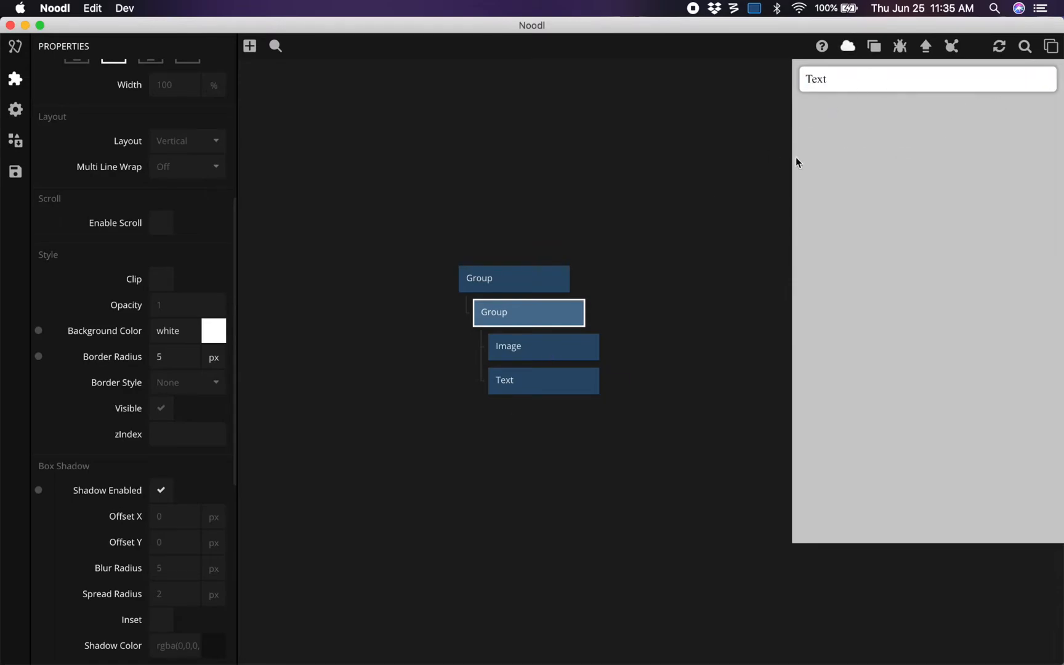
pyautogui.click(511, 180)
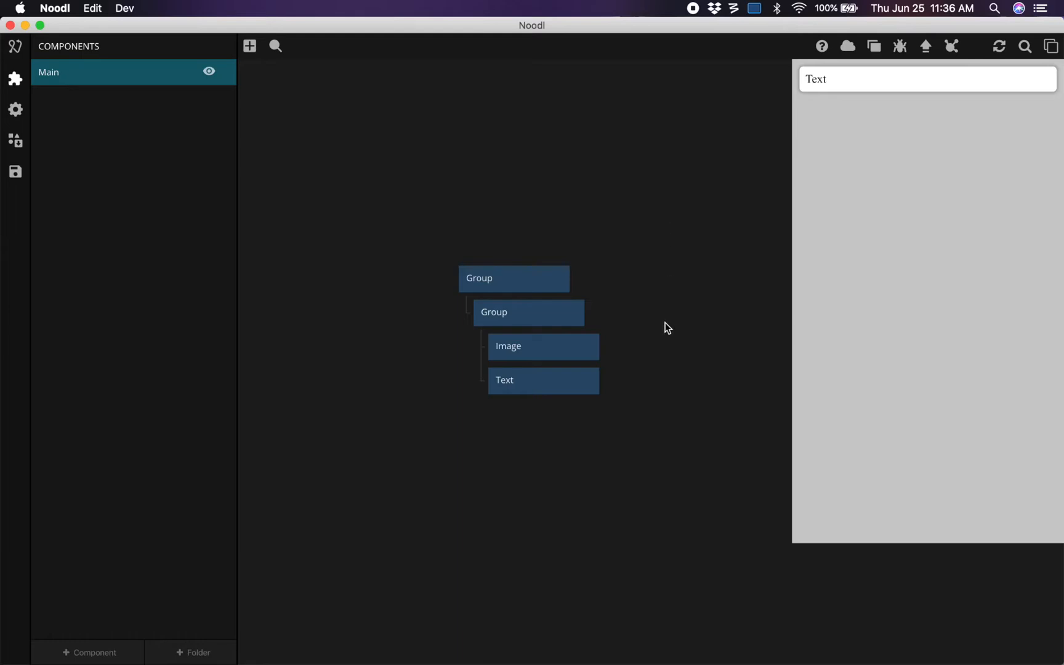
pyautogui.click(553, 353)
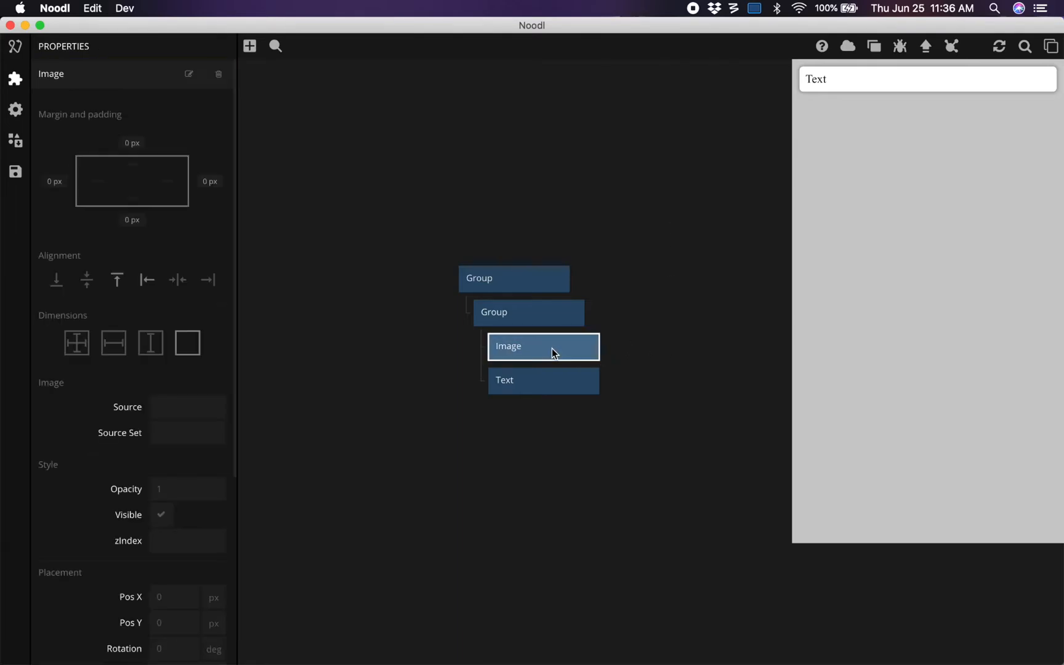
pyautogui.click(157, 406)
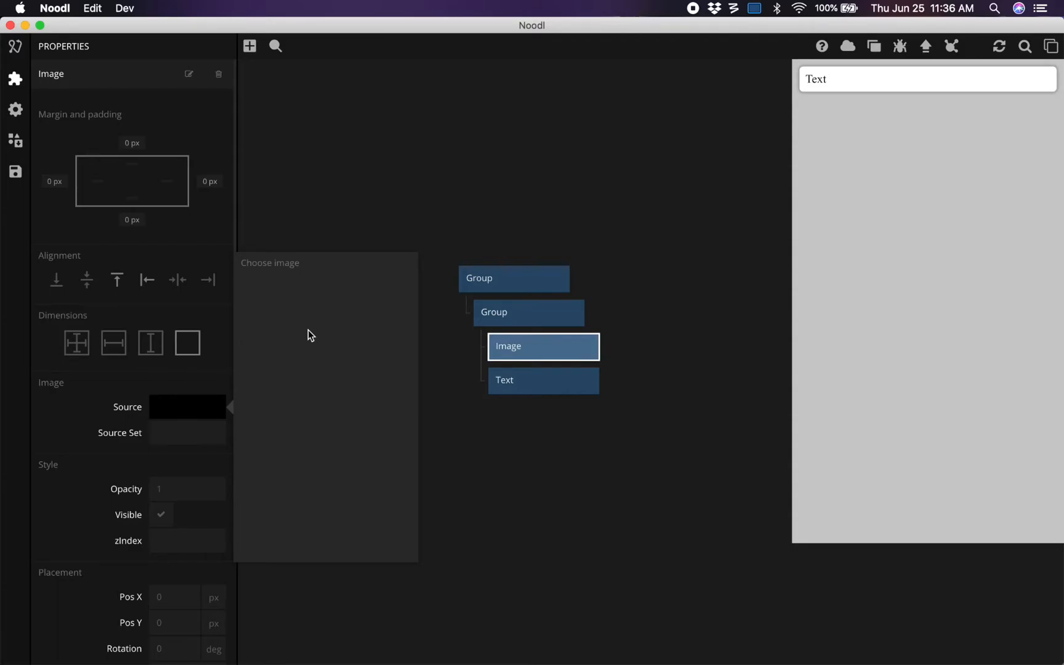
pyautogui.click(568, 208)
# Import forest.jpg, forest2.jpg, Roboto-Regular.ttf and Roboto-Medium.ttf from the desktop into the project.
pyautogui.moveTo(729, 28); pyautogui.dragTo(550, 6)
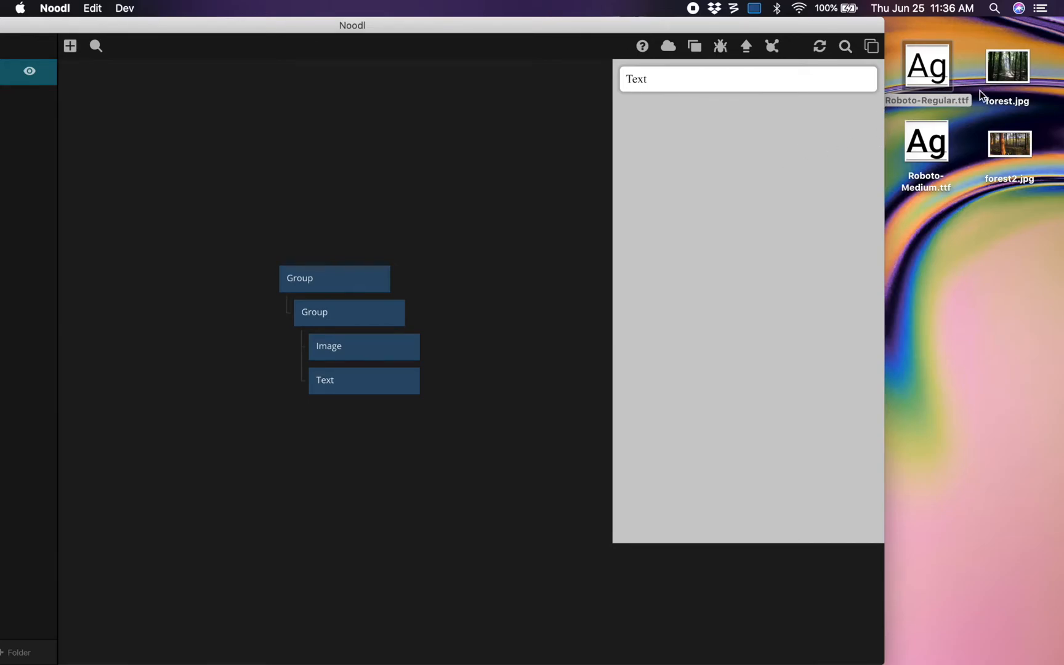
pyautogui.moveTo(1013, 69); pyautogui.dragTo(416, 170)
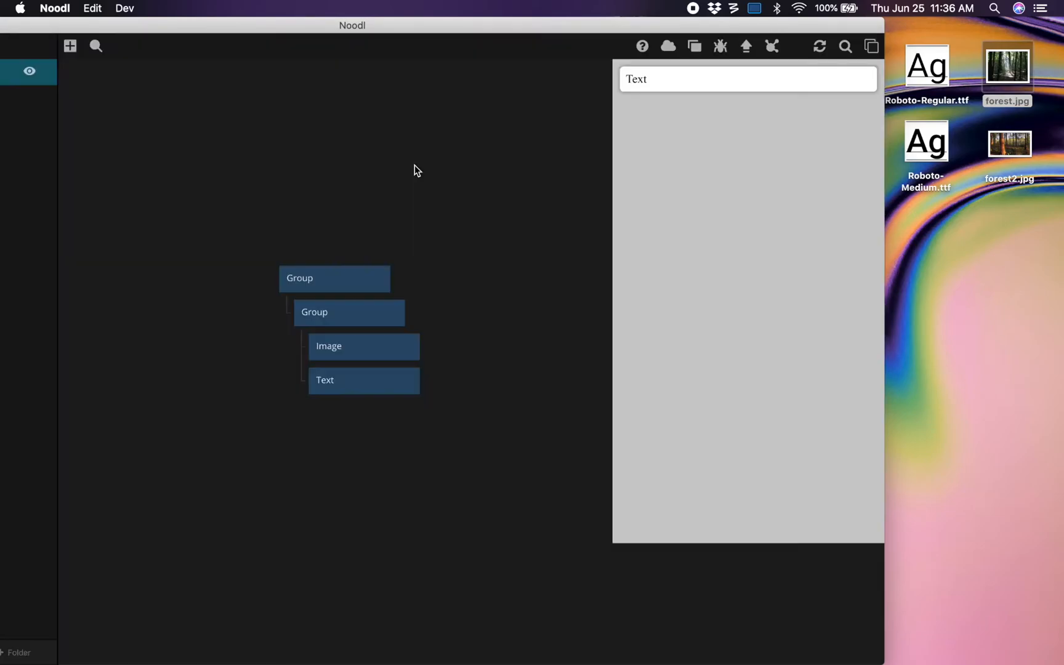
pyautogui.moveTo(937, 263); pyautogui.dragTo(449, 189)
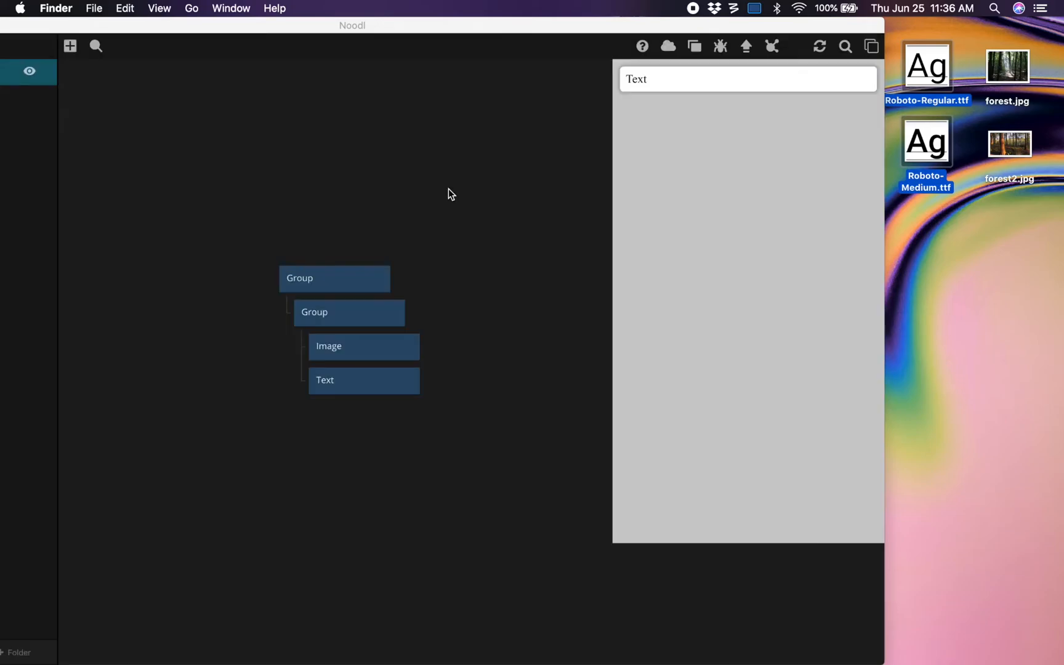
pyautogui.click(1019, 145)
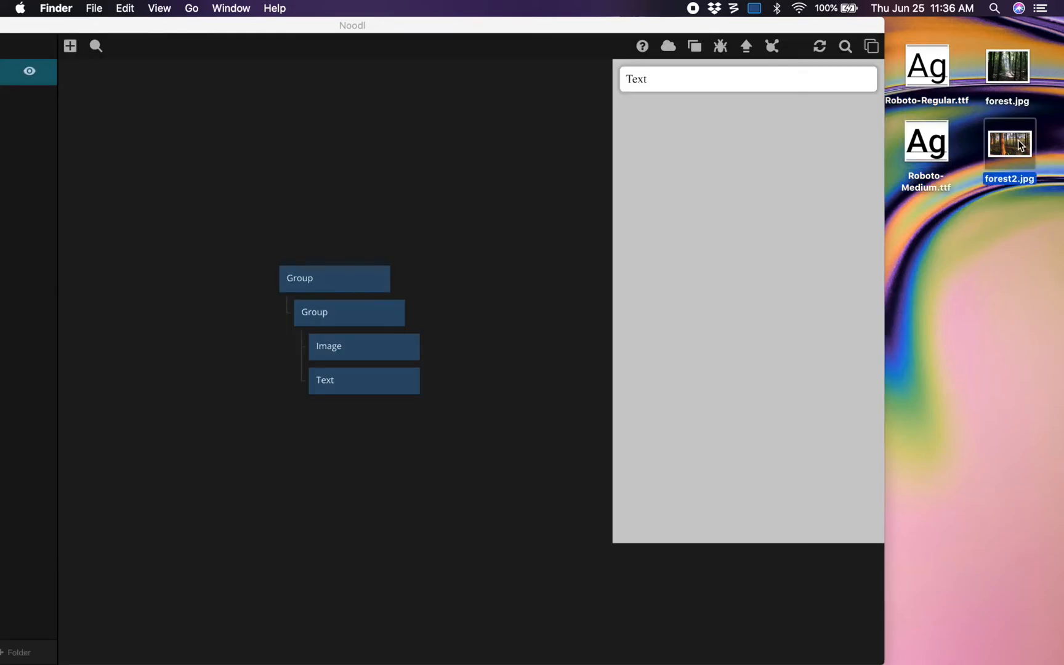
pyautogui.moveTo(1017, 140); pyautogui.dragTo(452, 117)
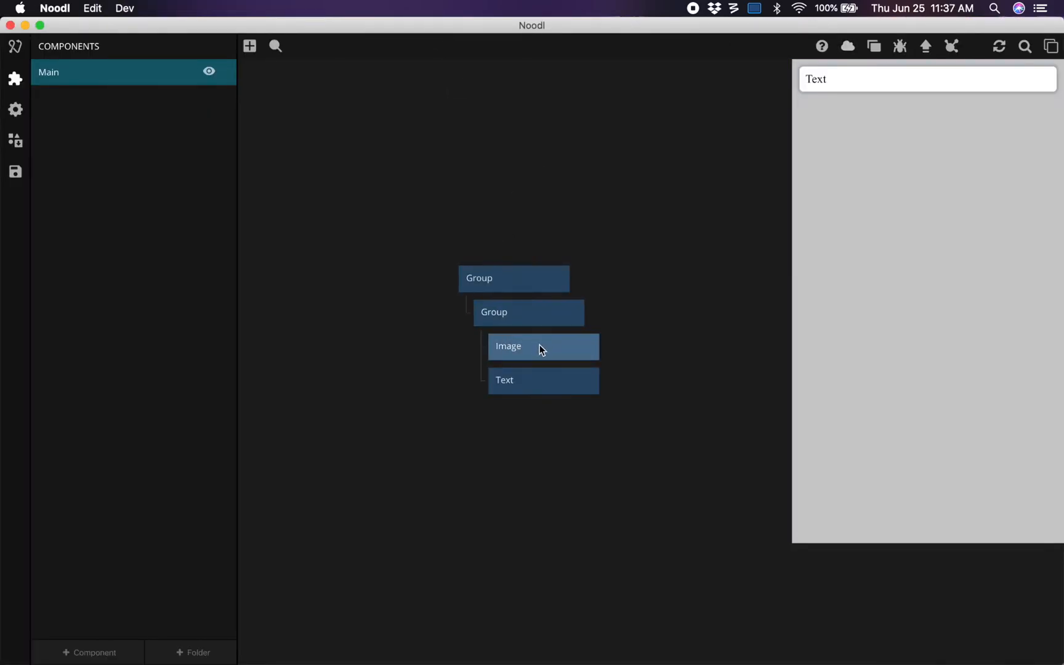
# Set the Image node's source to forest.jpg and its dimensions to explicit width with content height.
pyautogui.click(541, 348)
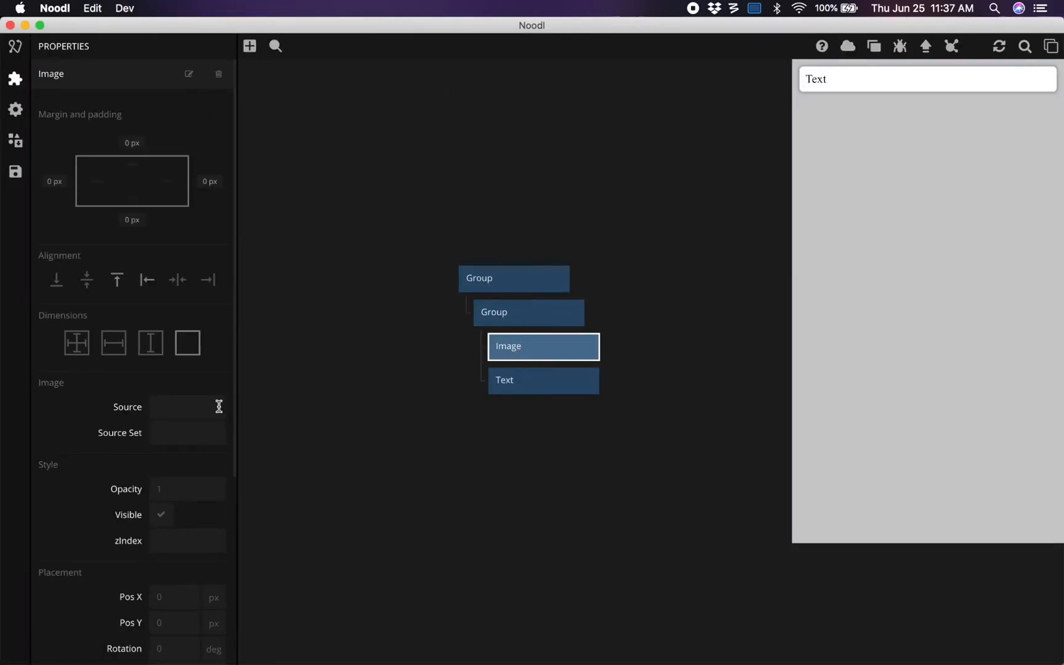
pyautogui.click(177, 405)
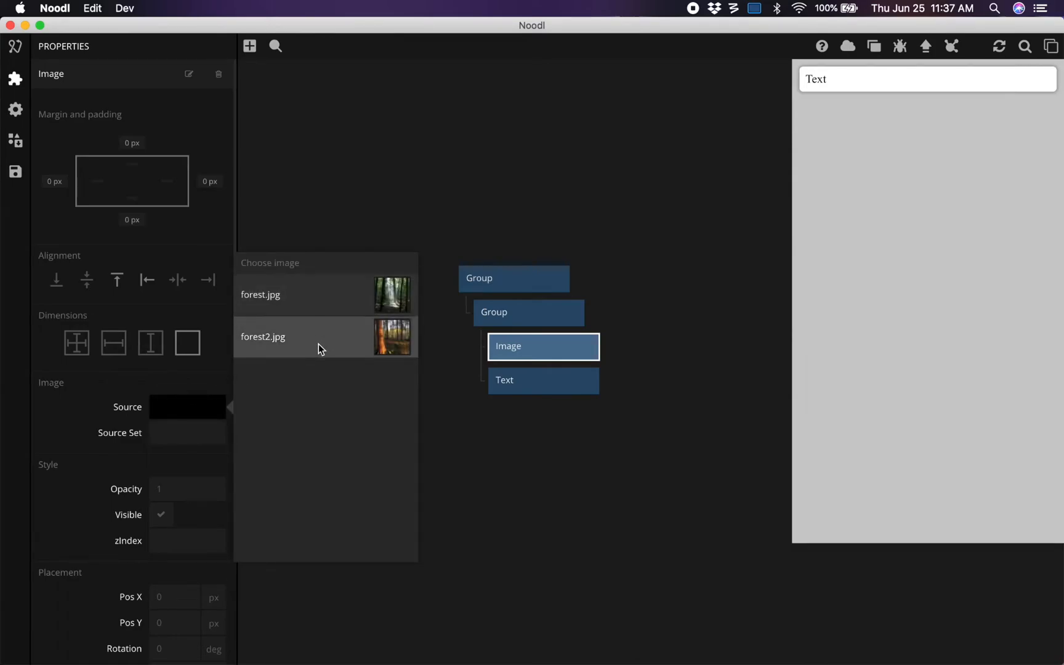
pyautogui.click(300, 299)
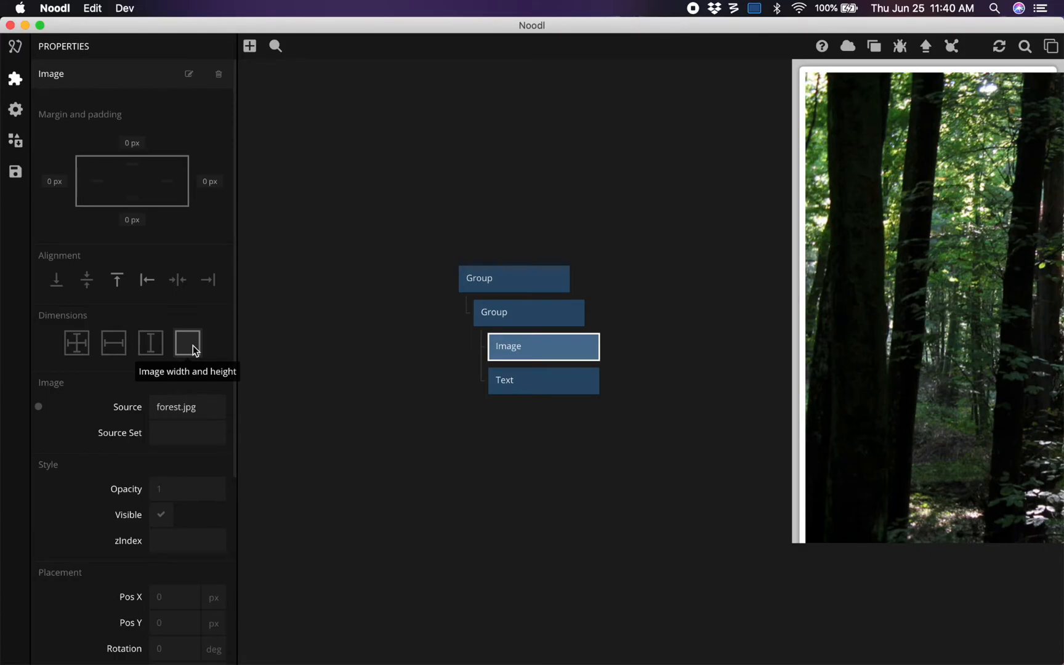
pyautogui.click(114, 342)
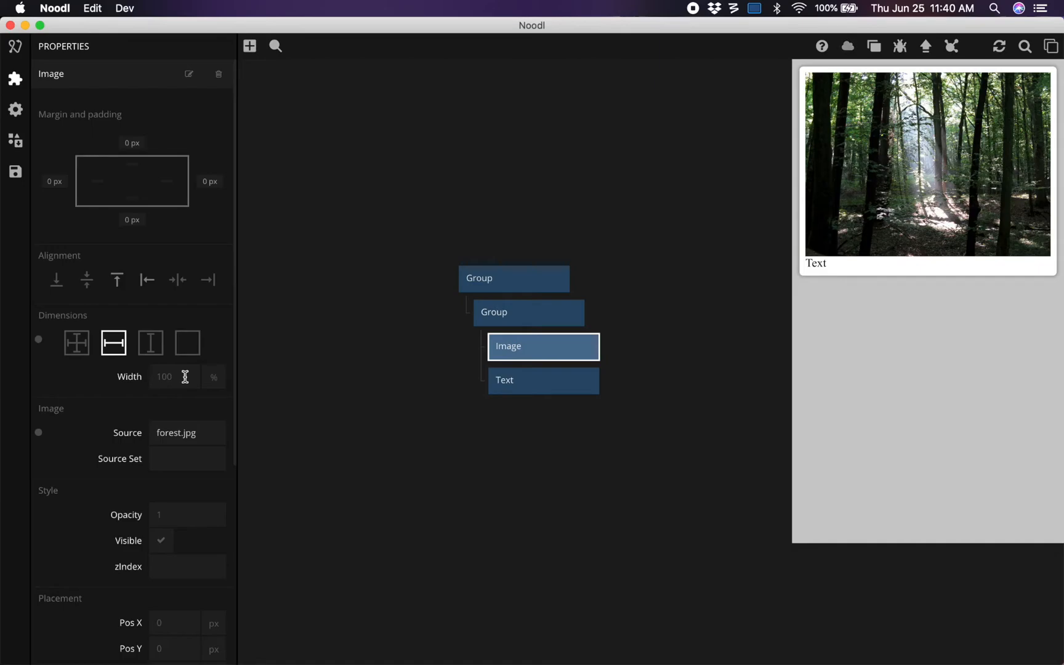
# Try the Image node's width at 50 %, 50 px and 50 vw, and return the unit to percent.
pyautogui.moveTo(184, 377); pyautogui.dragTo(158, 377)
pyautogui.write('50')
pyautogui.click(99, 383)
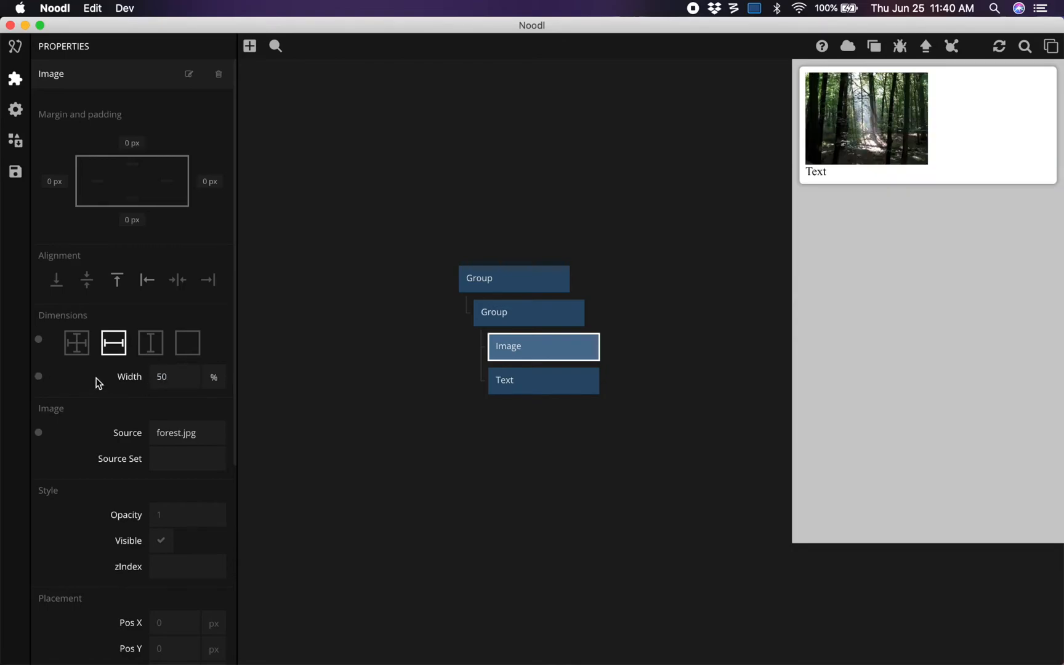
pyautogui.click(216, 377)
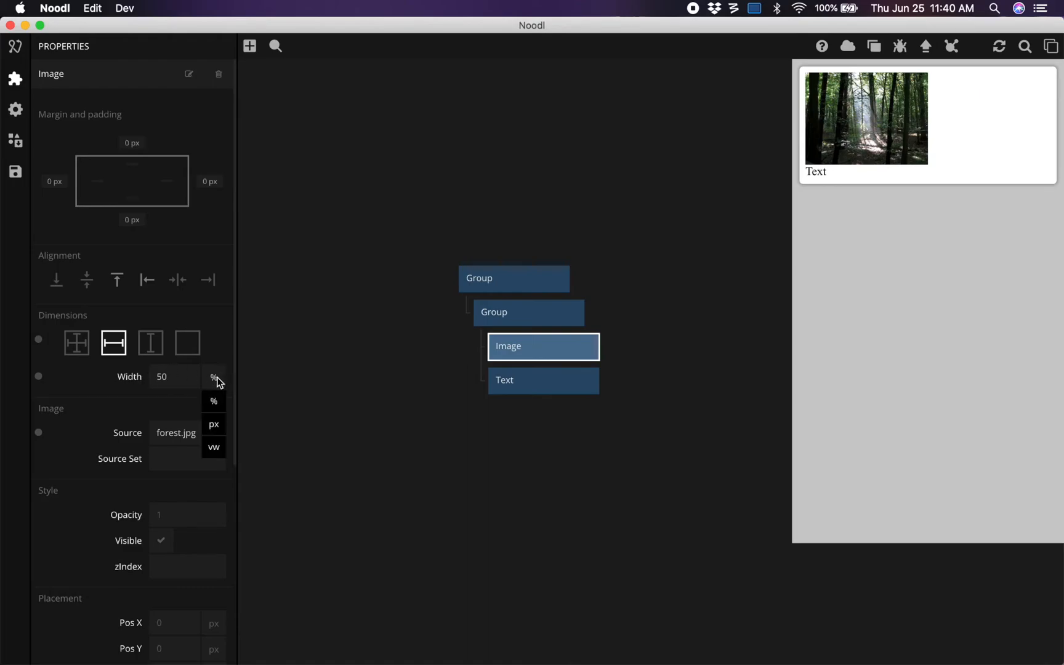
pyautogui.click(219, 424)
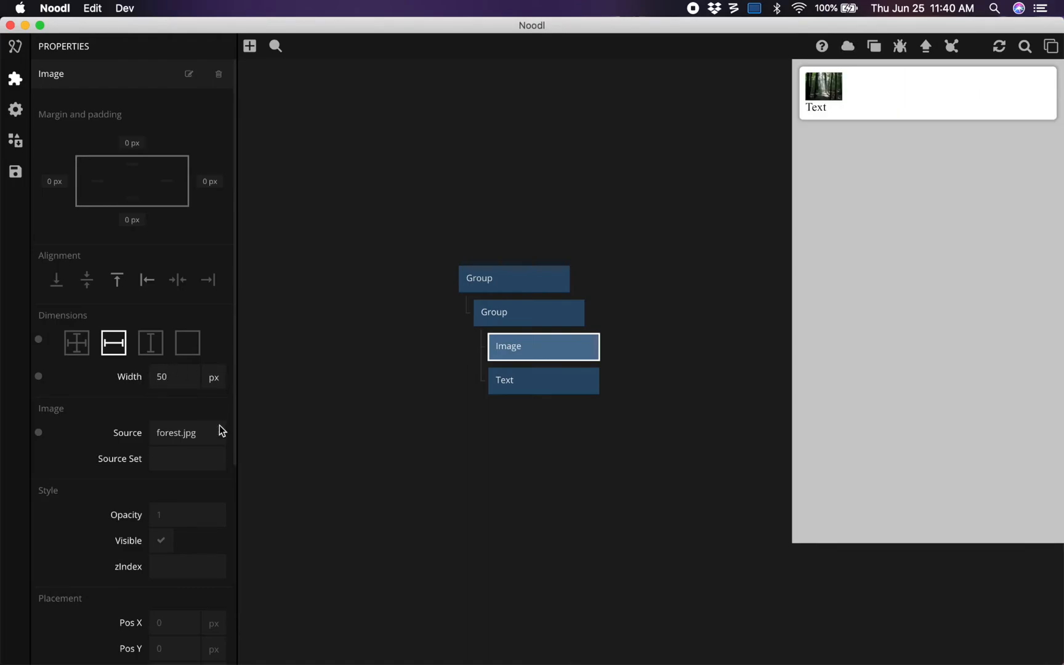
pyautogui.click(221, 375)
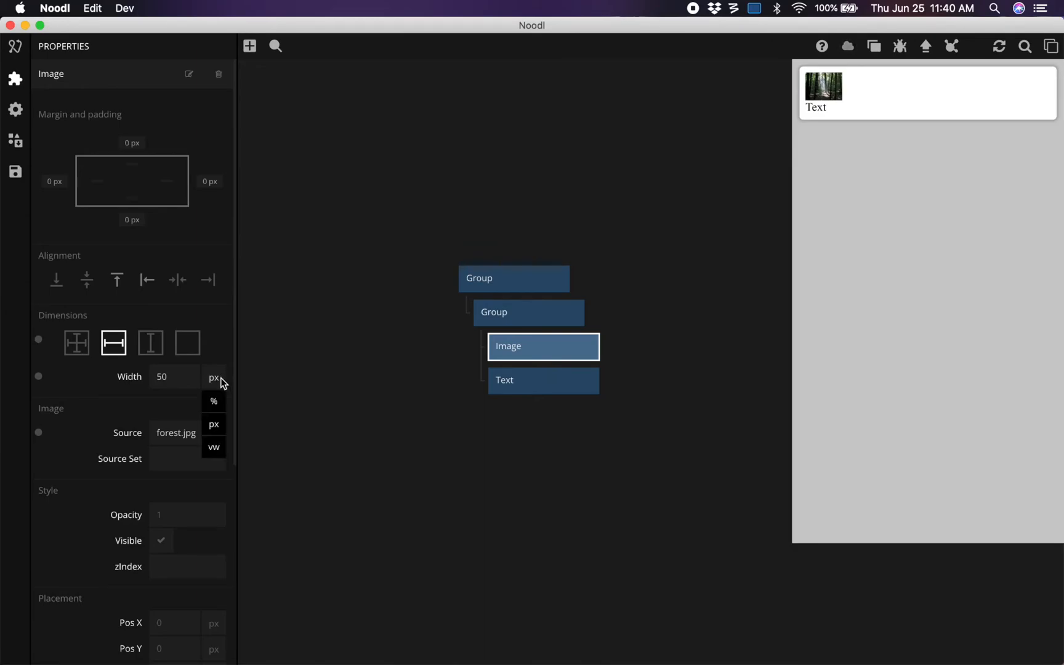
pyautogui.click(215, 447)
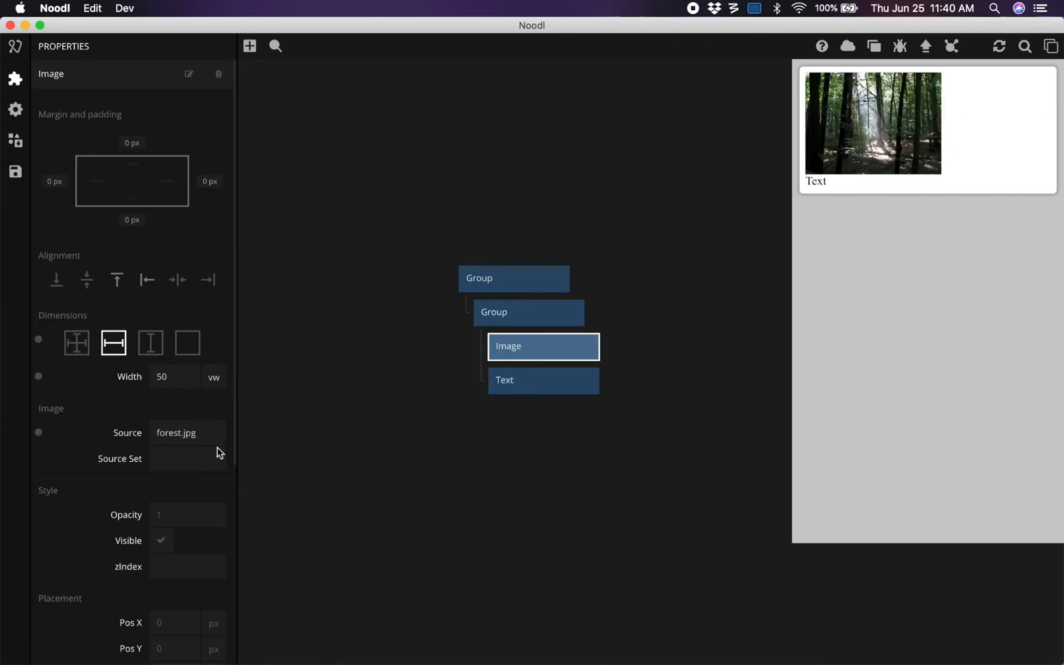
pyautogui.click(216, 378)
pyautogui.click(215, 402)
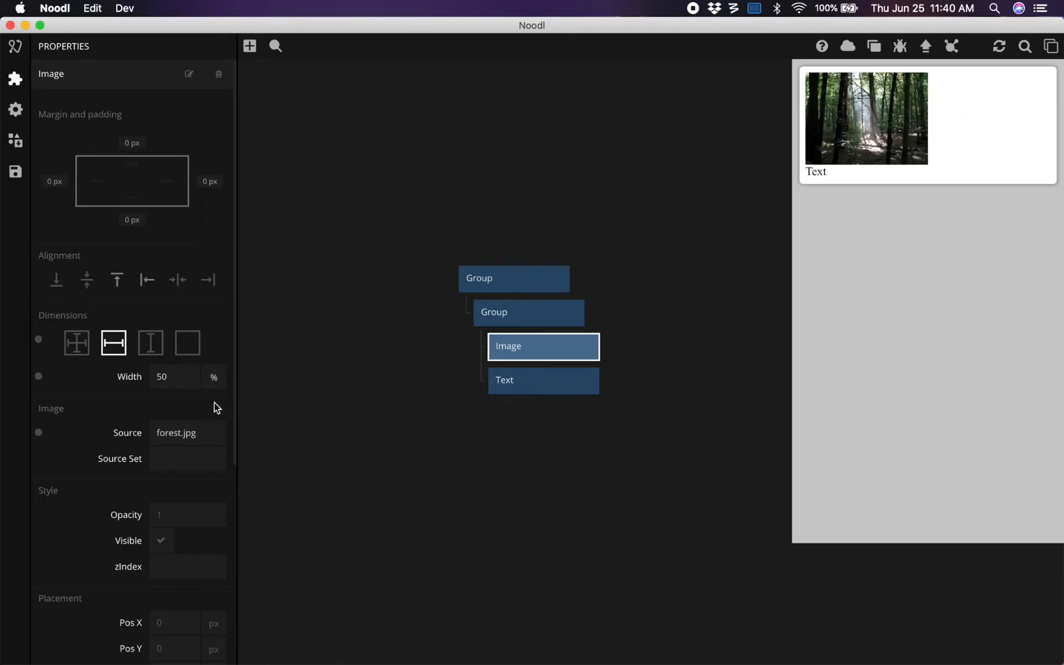
# Set the Image node's width to 100 % and its bottom margin to 10 px.
pyautogui.moveTo(175, 374); pyautogui.dragTo(145, 373)
pyautogui.press('BackSpace')
pyautogui.write('100')
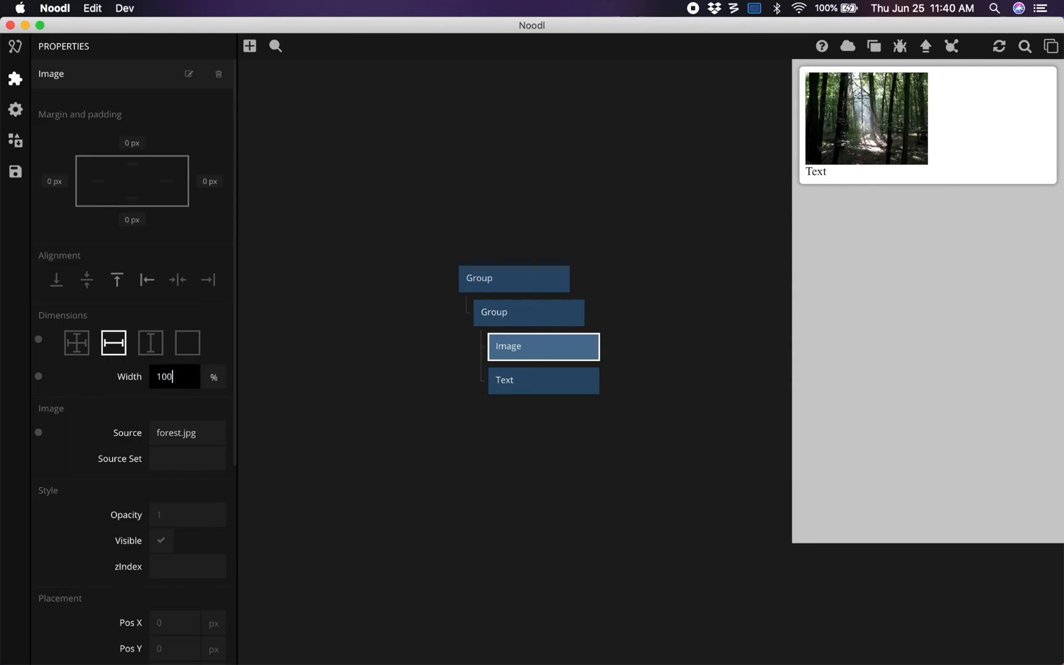
pyautogui.click(386, 380)
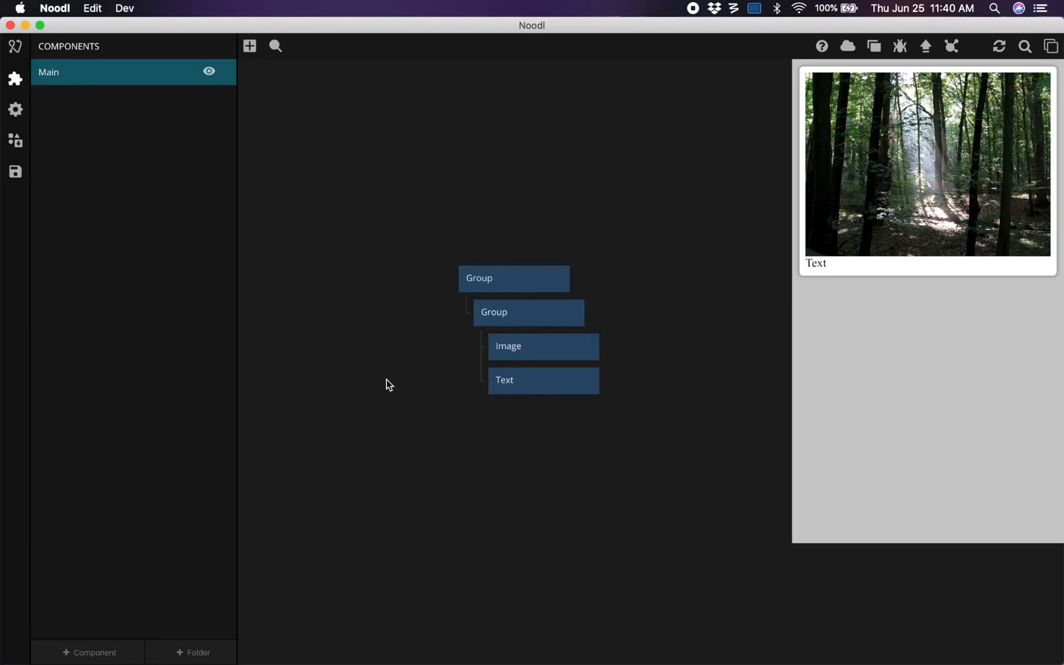
pyautogui.click(559, 346)
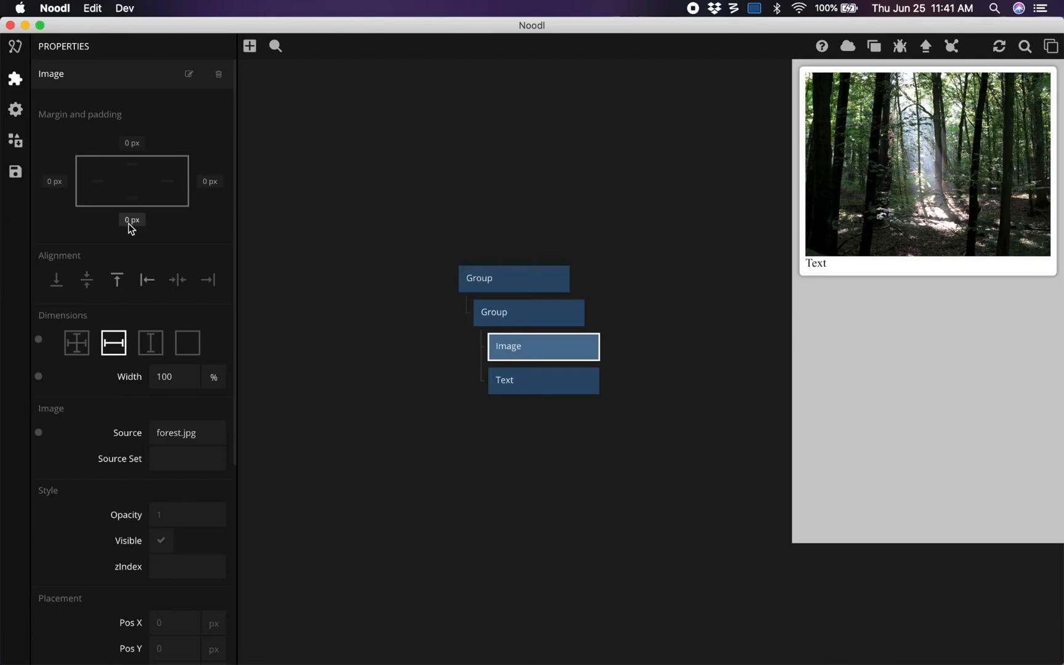
pyautogui.moveTo(131, 229); pyautogui.dragTo(130, 202)
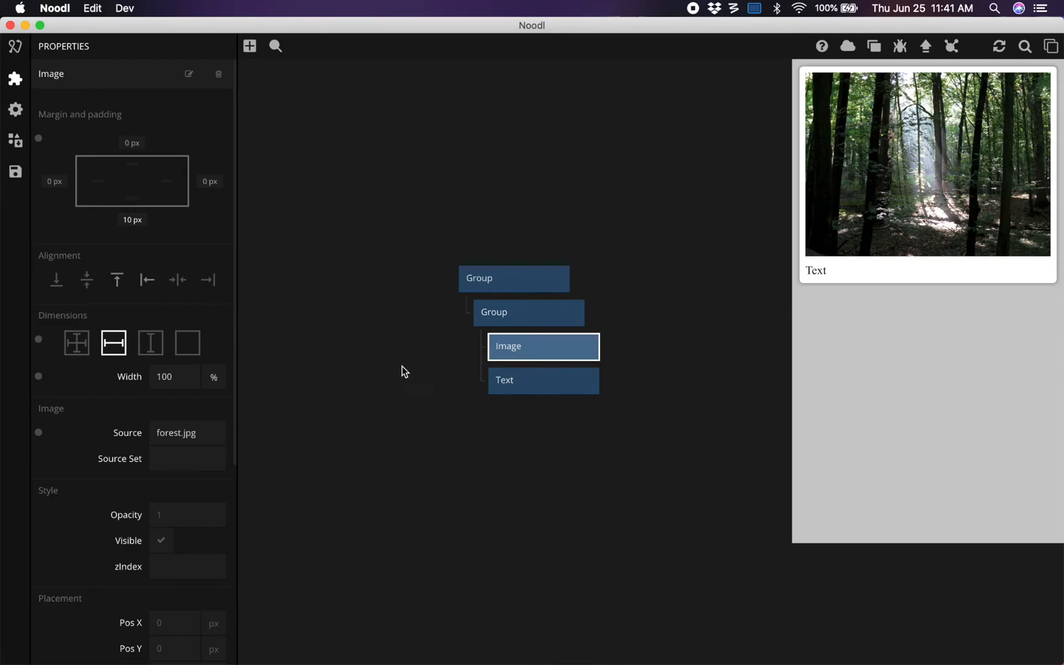
# Change the Text node's content to "Forest".
pyautogui.click(530, 382)
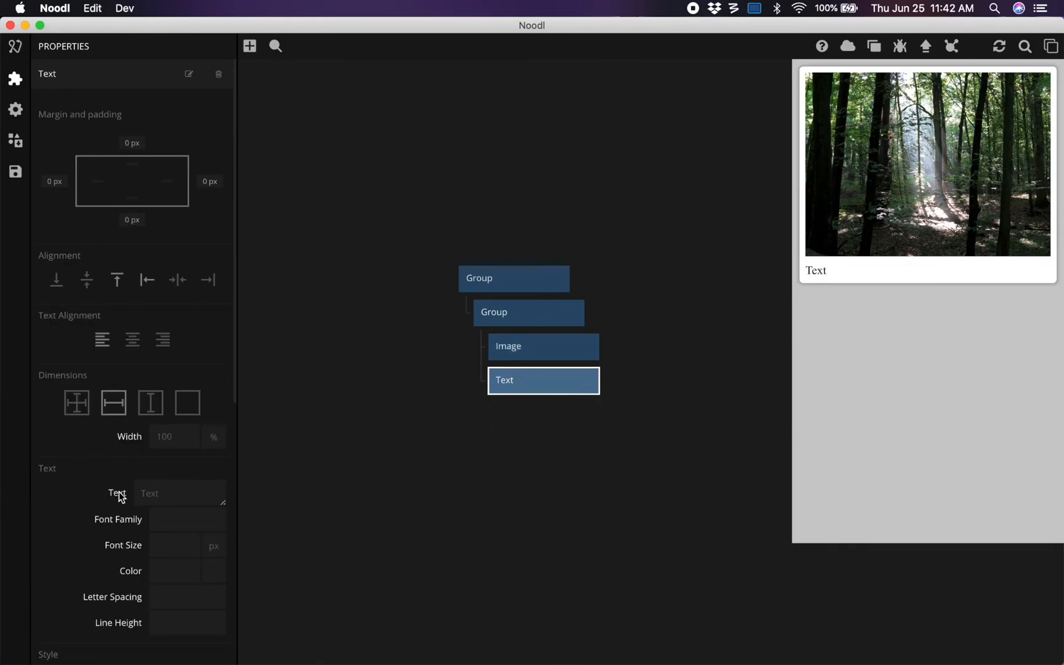
pyautogui.click(166, 493)
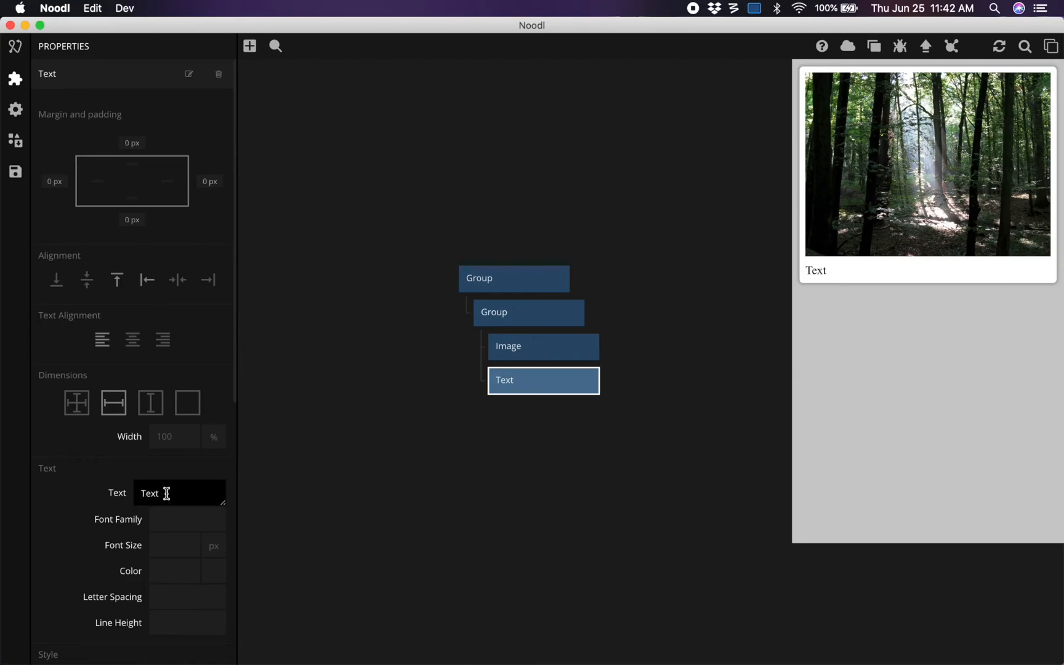
pyautogui.press('BackSpace')
pyautogui.press('BackSpace')
pyautogui.press('BackSpace')
pyautogui.press('BackSpace')
pyautogui.write('Forest')
pyautogui.click(87, 520)
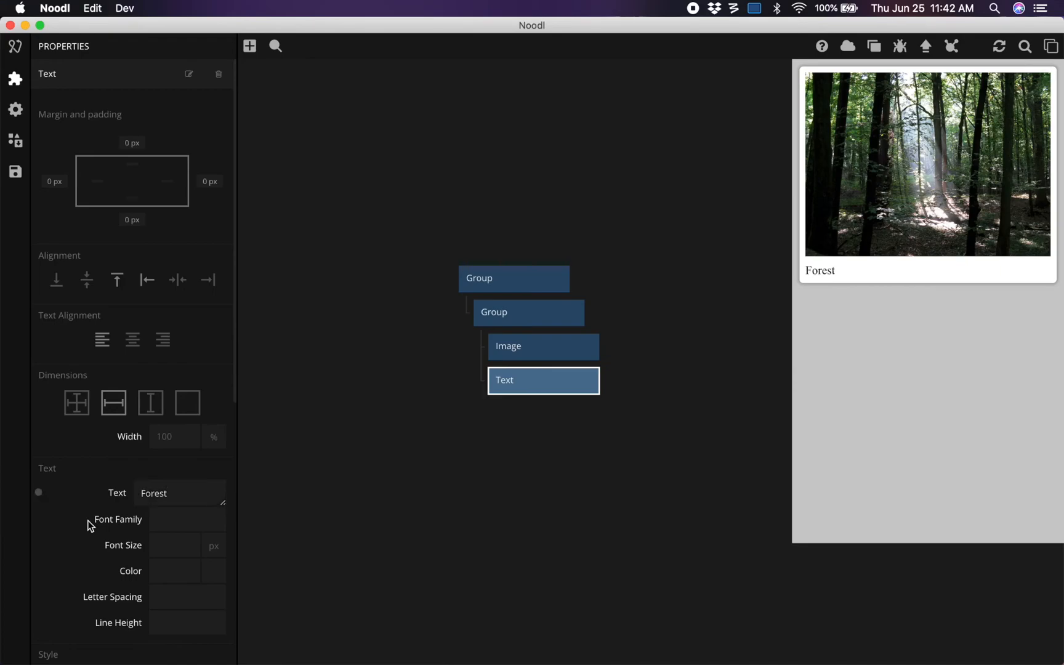
# Set the Text node's font family to Roboto-Regular at 20 px and center its text alignment.
pyautogui.click(161, 521)
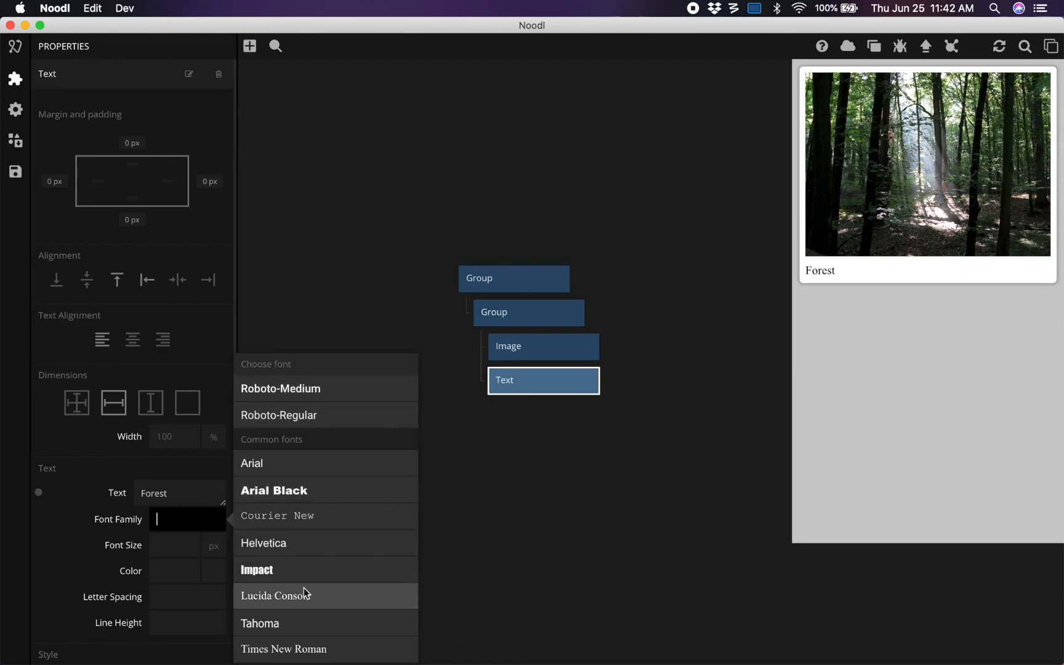
pyautogui.click(288, 417)
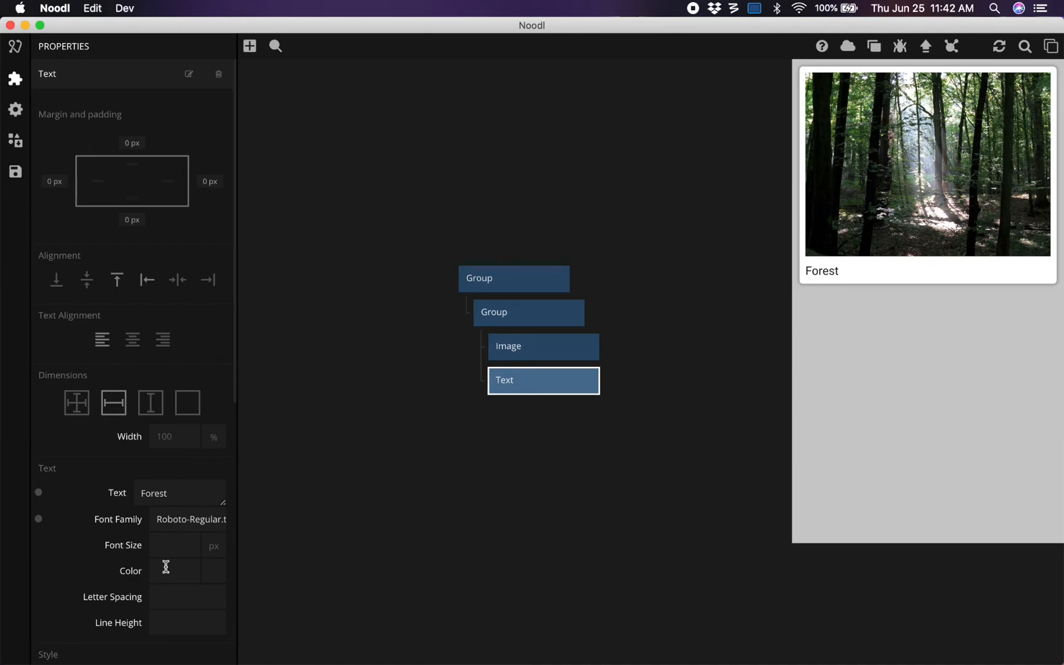
pyautogui.click(173, 544)
pyautogui.write('20')
pyautogui.click(446, 495)
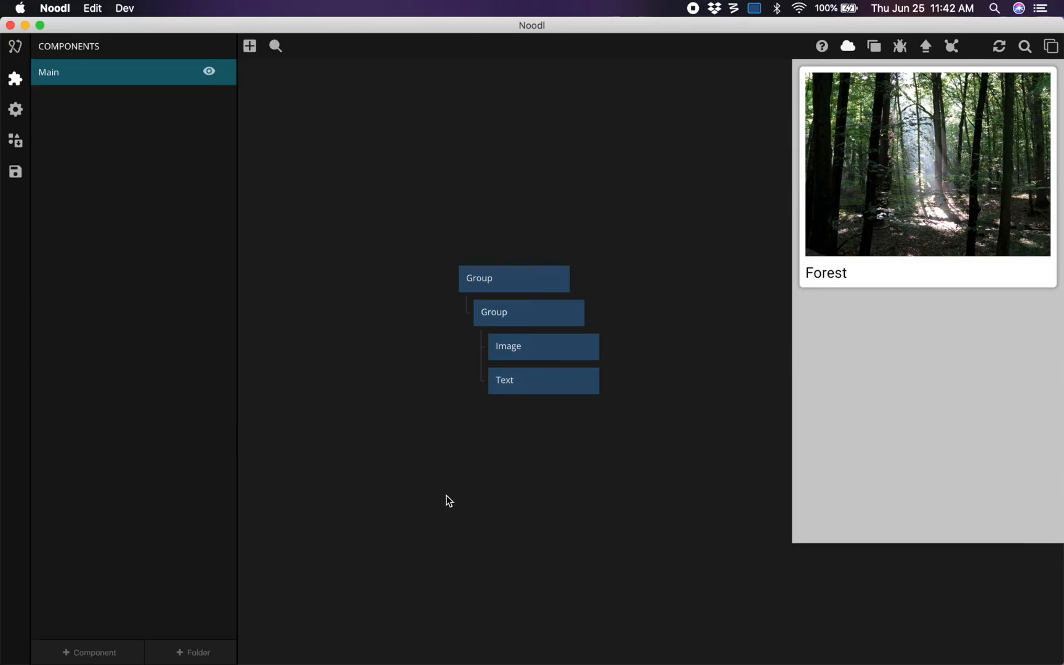
pyautogui.click(524, 381)
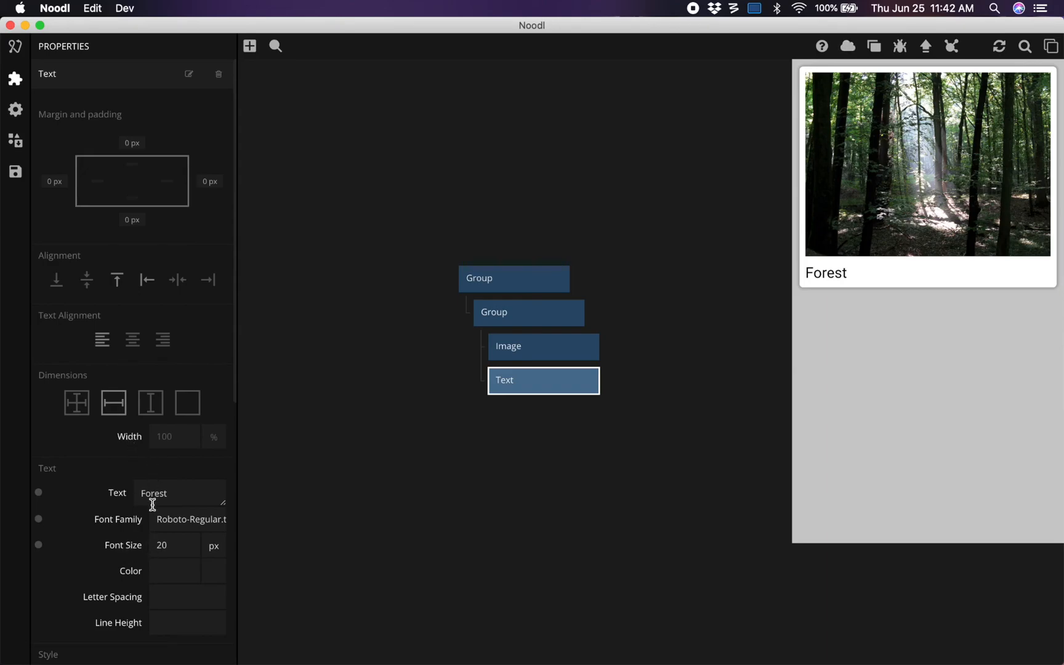
pyautogui.click(132, 341)
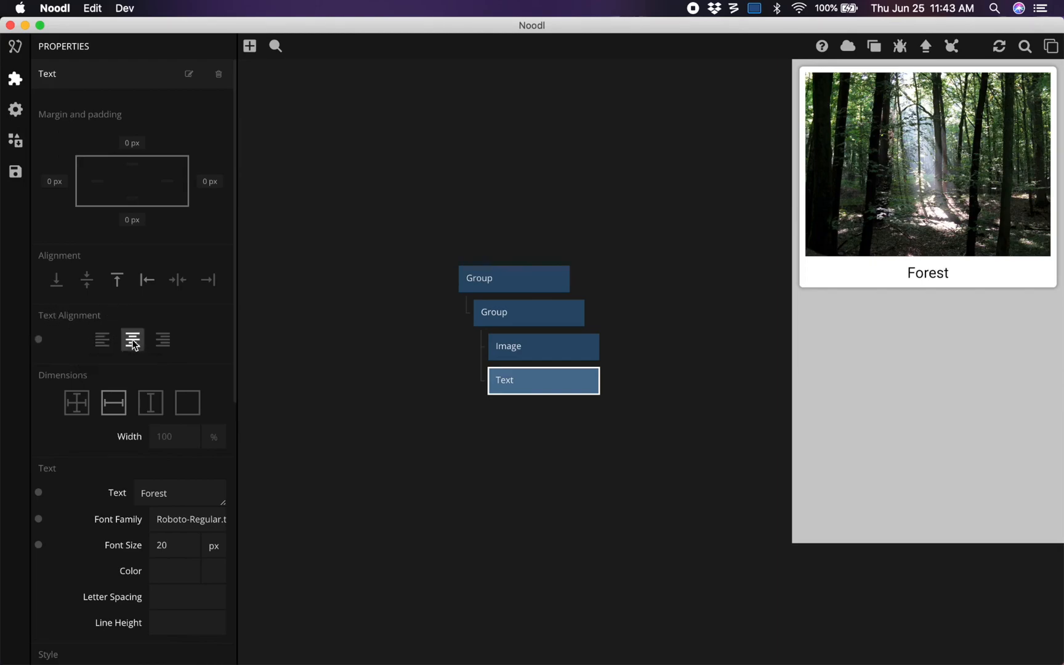